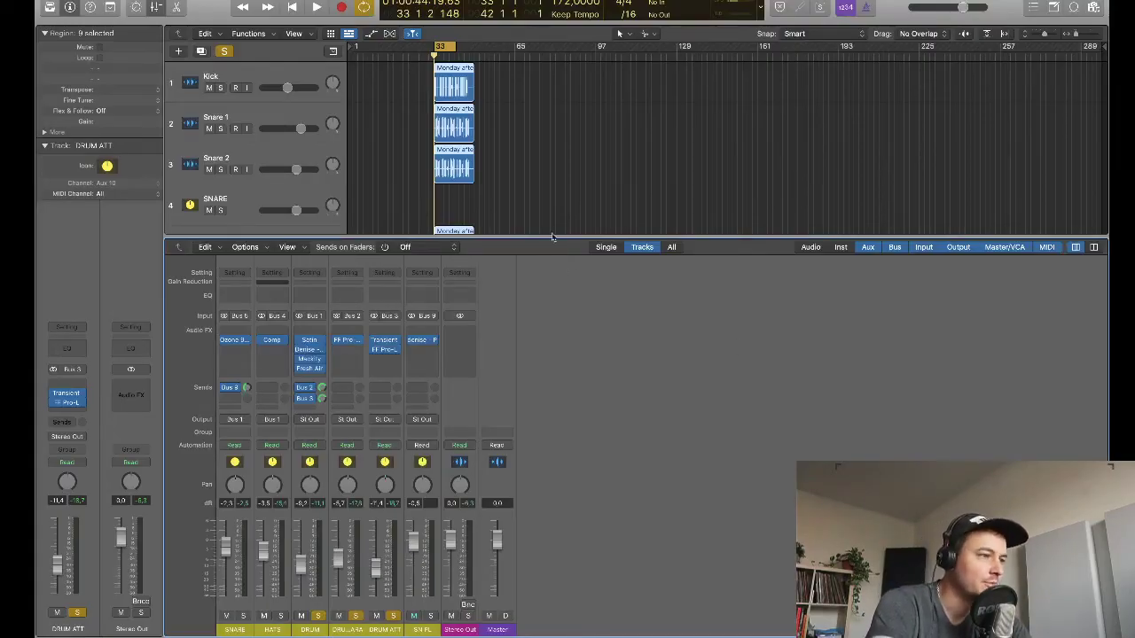
# Step: Start playback of the drum session from bar 33
pyautogui.click(316, 7)
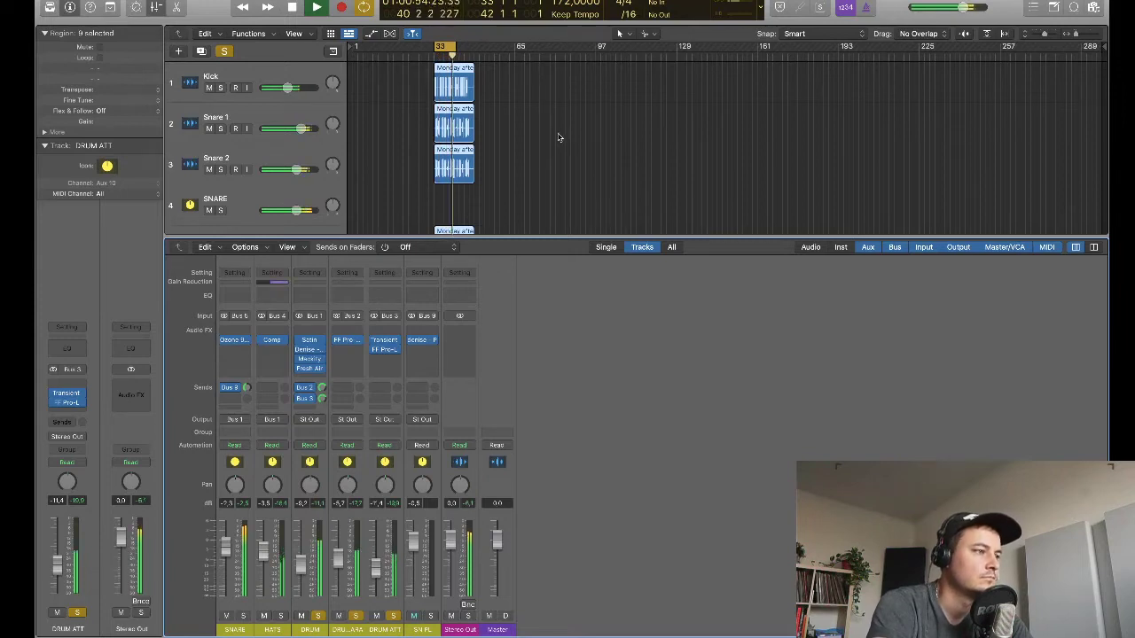
# Step: Stop playback of the drum mix
pyautogui.press('space')
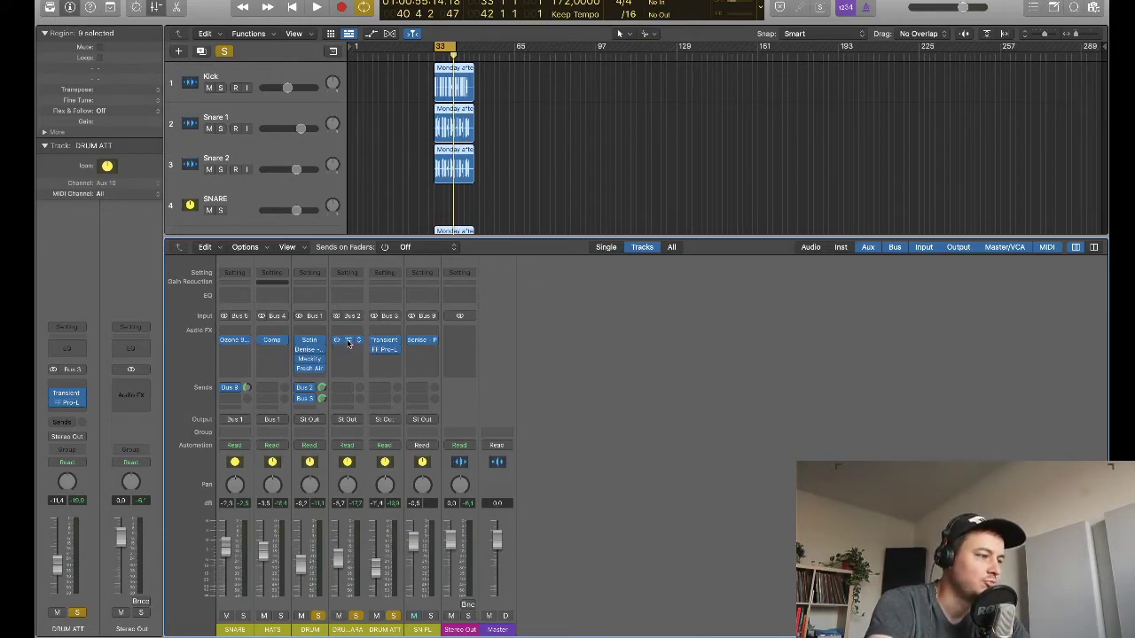
# Step: Open the FF Pro-C 2 compressor on the DRUM PARA channel
pyautogui.click(347, 343)
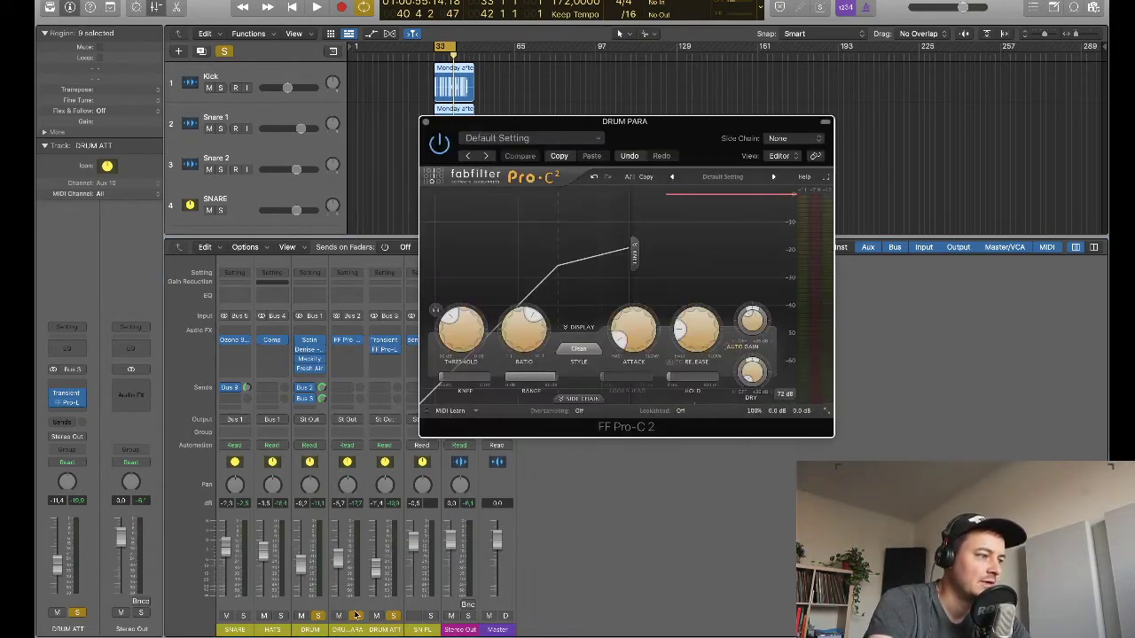
# Step: Unsolo DRUM ATT and set the Pro-C 2 threshold to about -29.5 dB while listening
pyautogui.click(395, 616)
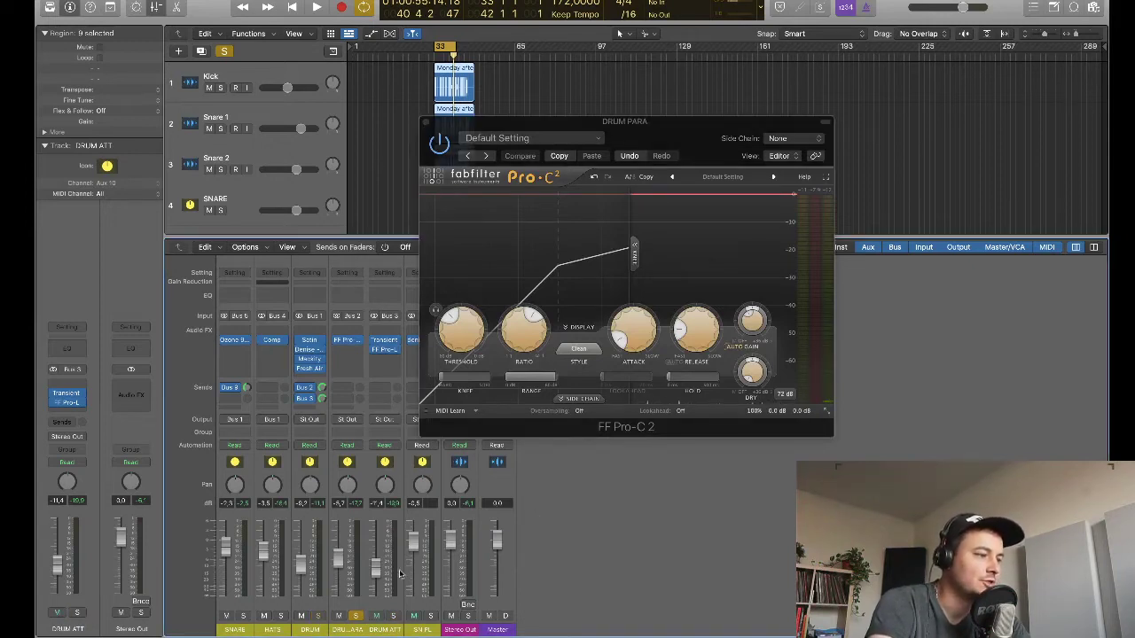
pyautogui.press('space')
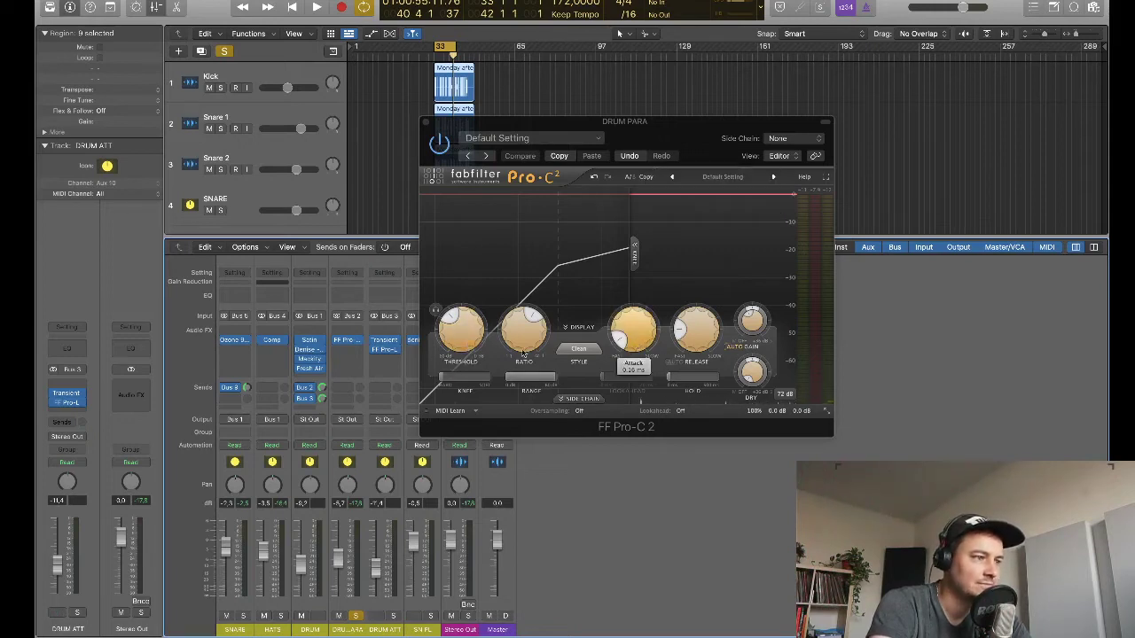
pyautogui.moveTo(456, 326); pyautogui.dragTo(457, 319)
pyautogui.press('space')
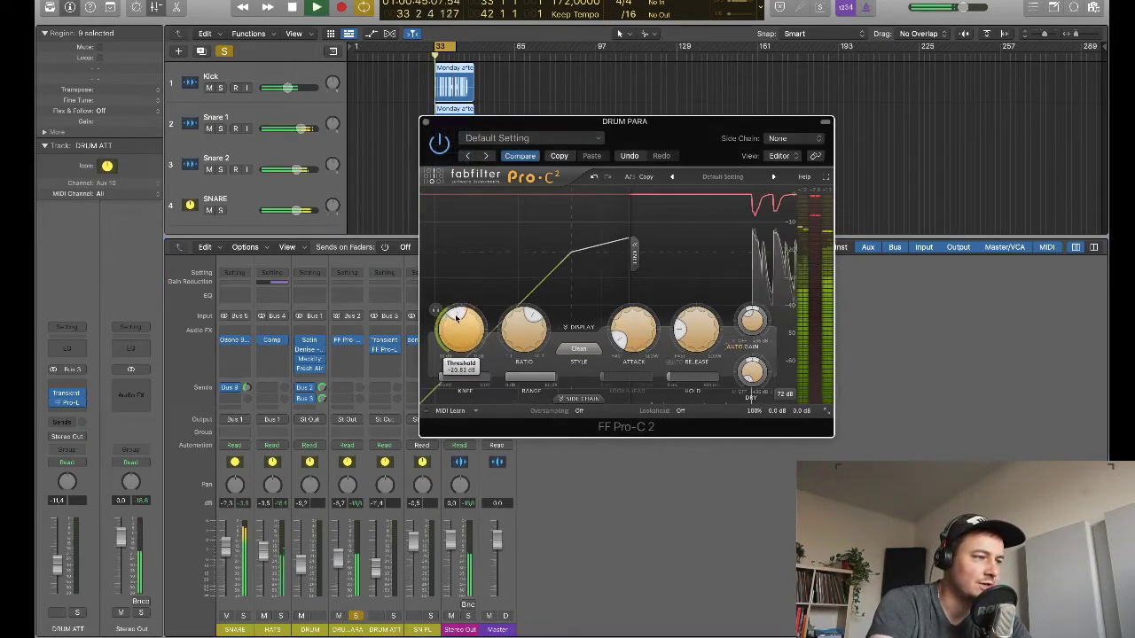
pyautogui.moveTo(455, 319); pyautogui.dragTo(449, 333)
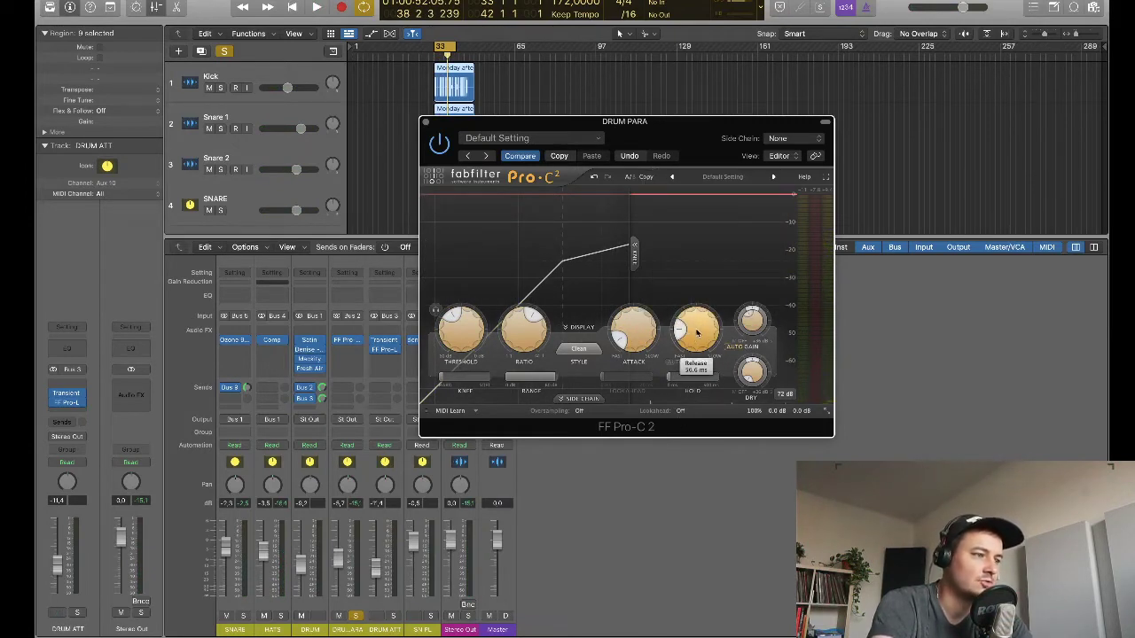
# Step: Lengthen the compressor release to 338.5 ms and bring up the compressor style list
pyautogui.press('space')
pyautogui.scroll(3, 691, 333)
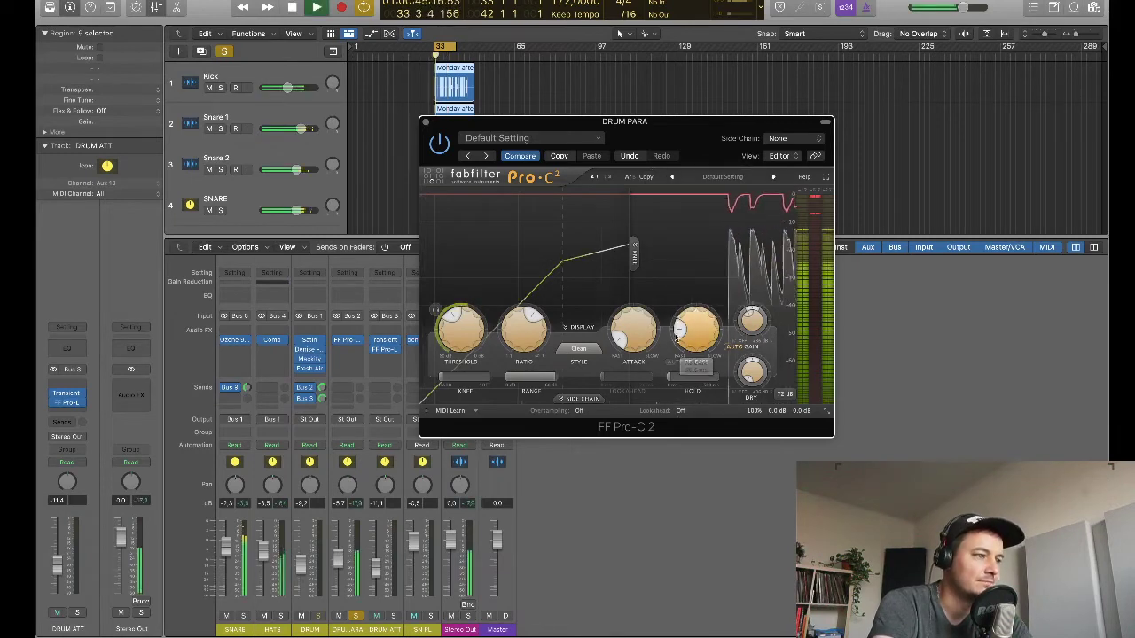
pyautogui.moveTo(681, 331)
pyautogui.mouseDown()
pyautogui.moveTo(695, 287)
pyautogui.moveTo(681, 331)
pyautogui.moveTo(692, 335)
pyautogui.mouseUp()
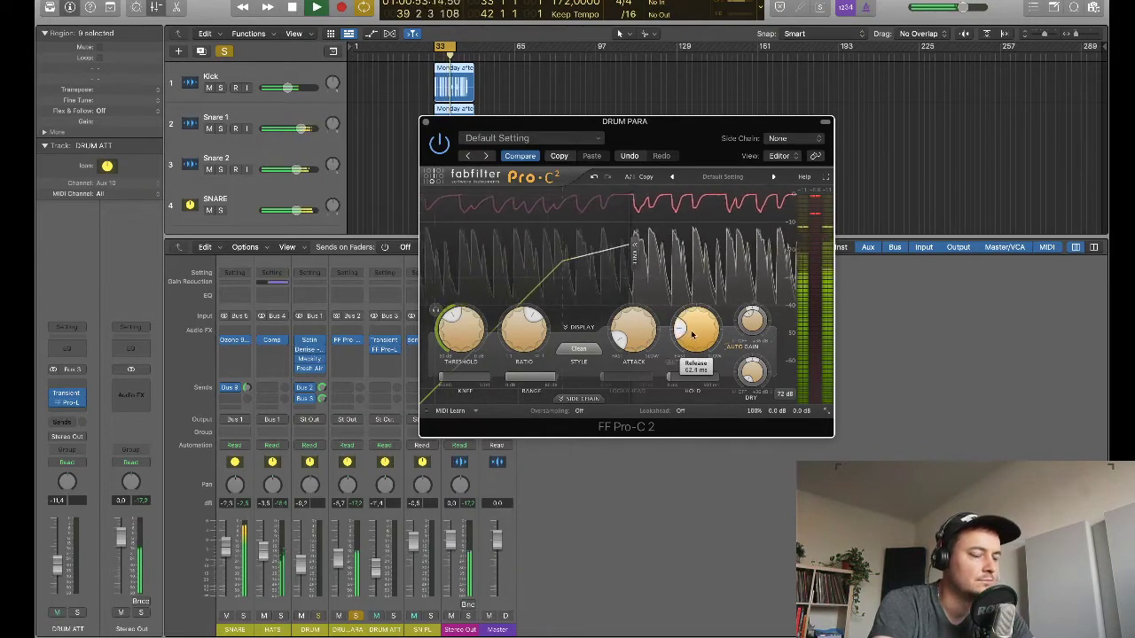
pyautogui.moveTo(687, 383)
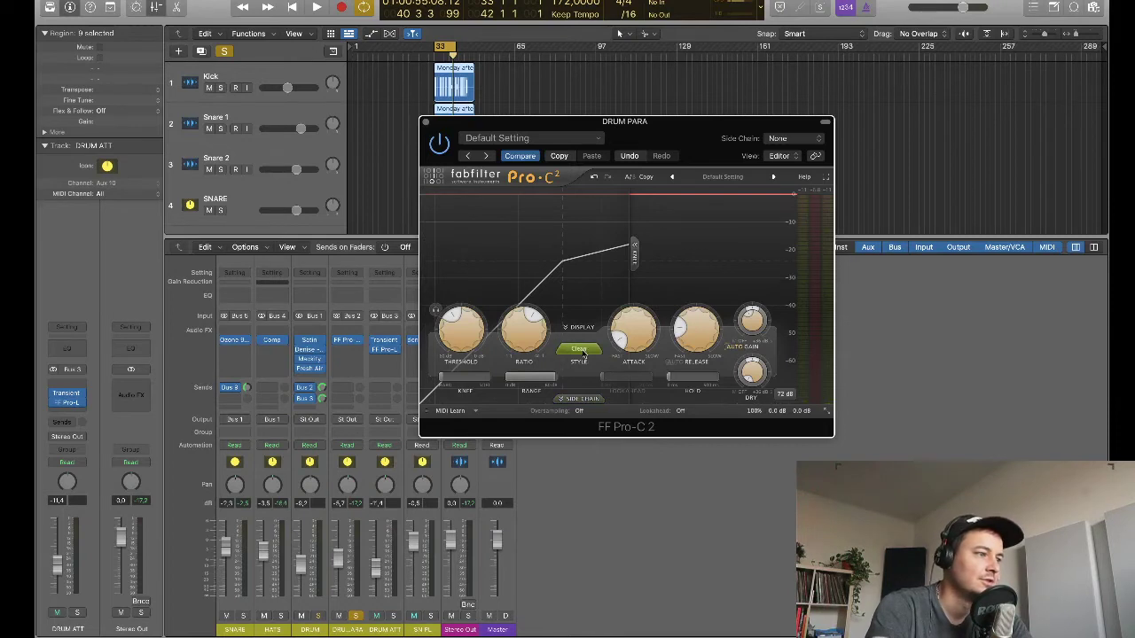
pyautogui.click(583, 350)
pyautogui.click(580, 373)
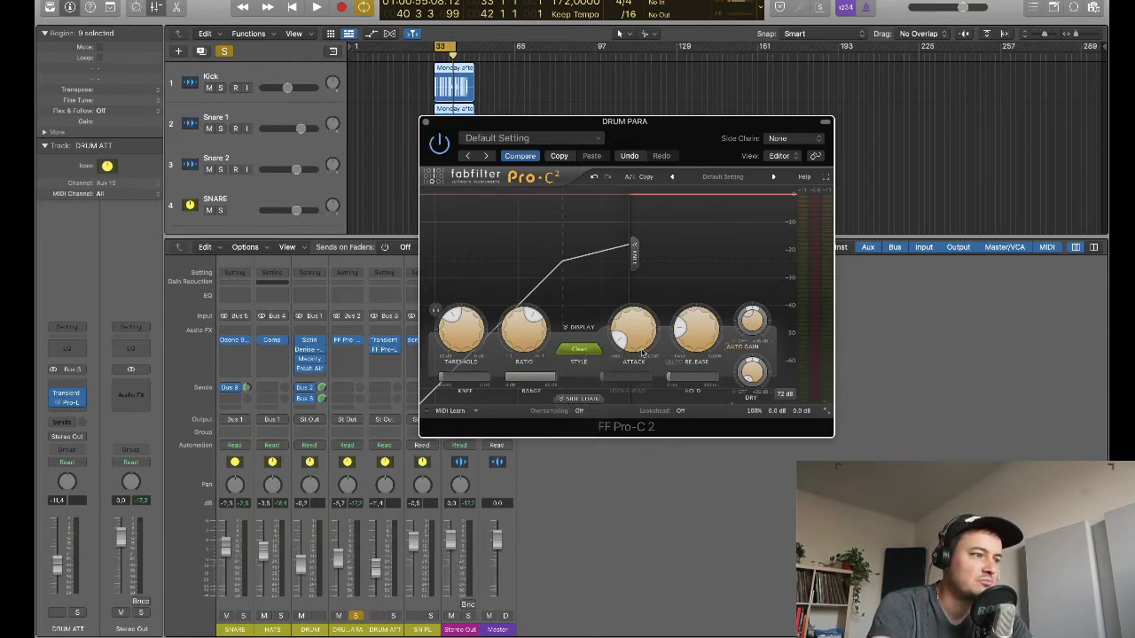
pyautogui.press('space')
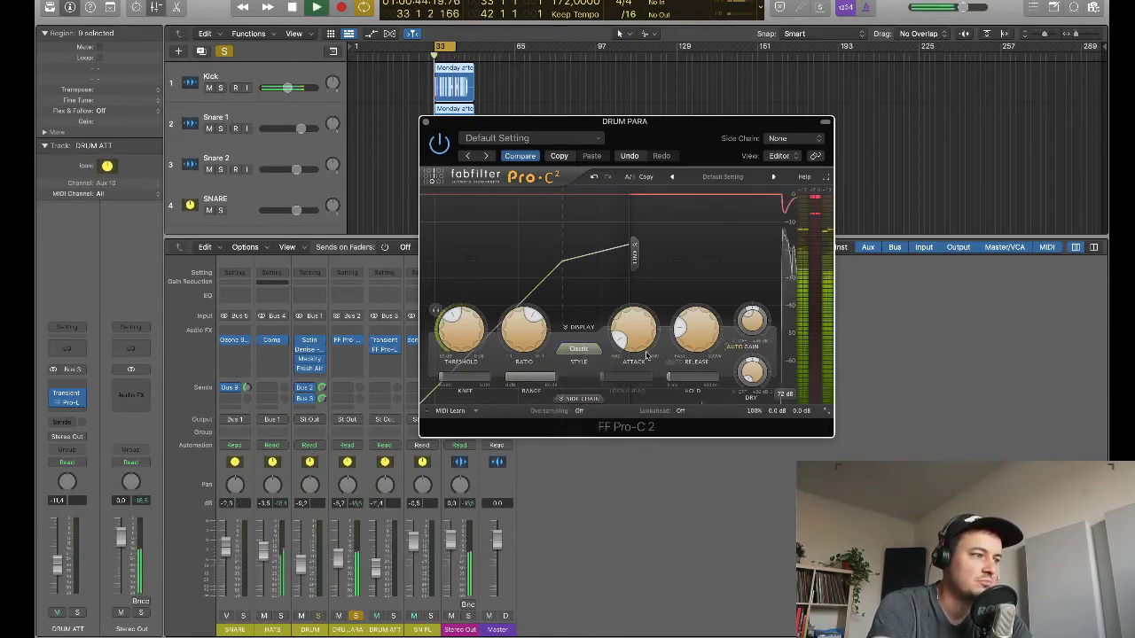
pyautogui.click(577, 351)
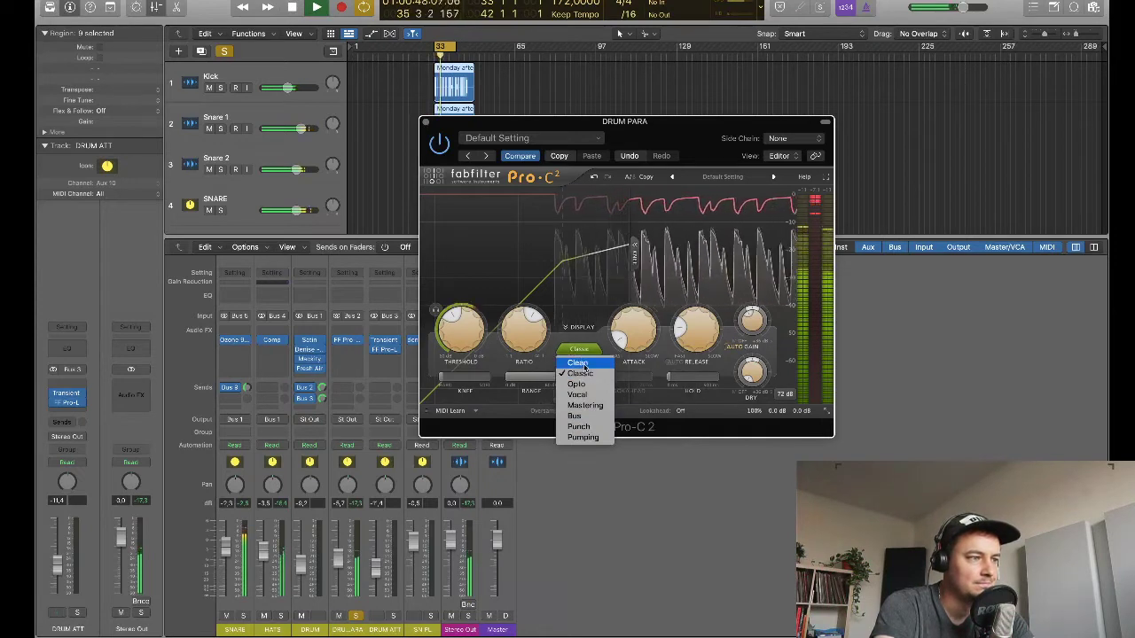
pyautogui.click(578, 363)
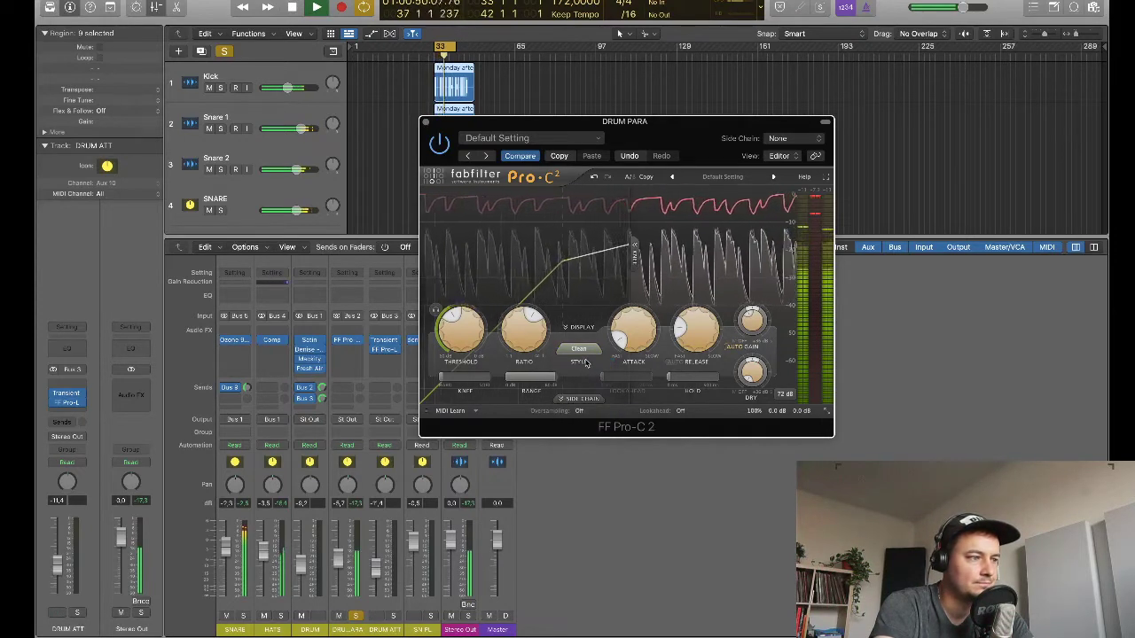
pyautogui.click(580, 351)
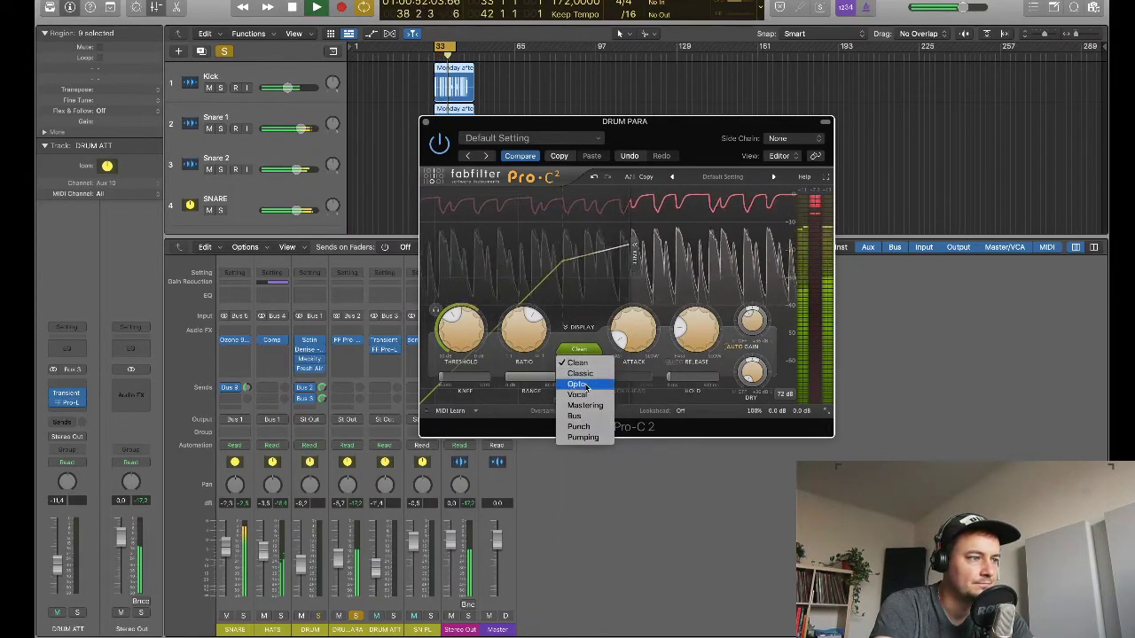
pyautogui.click(585, 385)
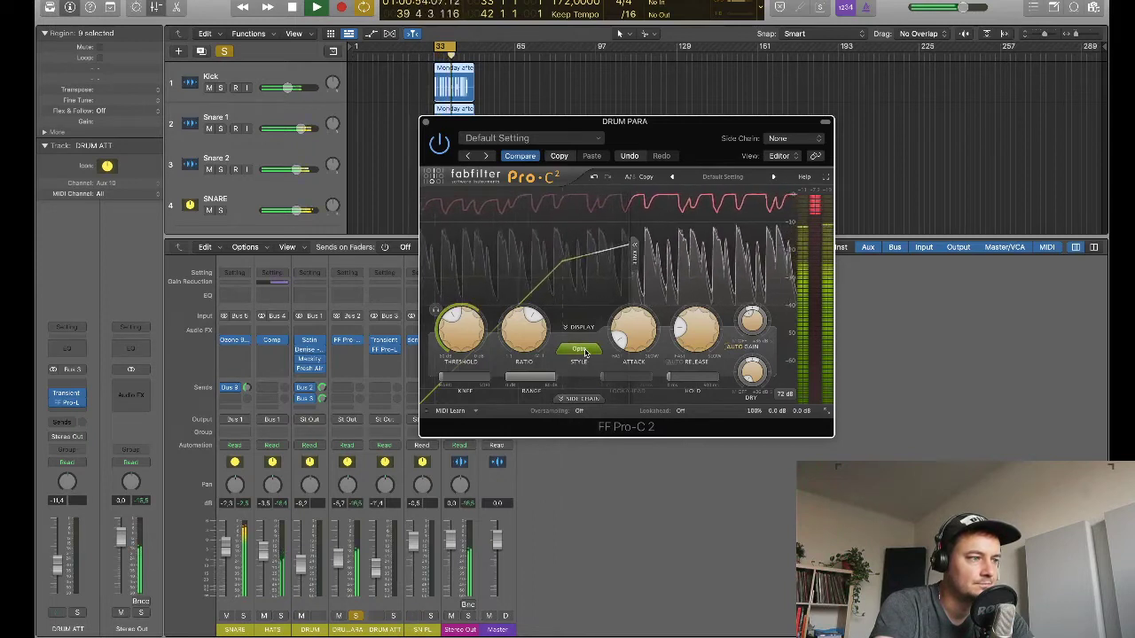
pyautogui.click(585, 351)
pyautogui.click(585, 364)
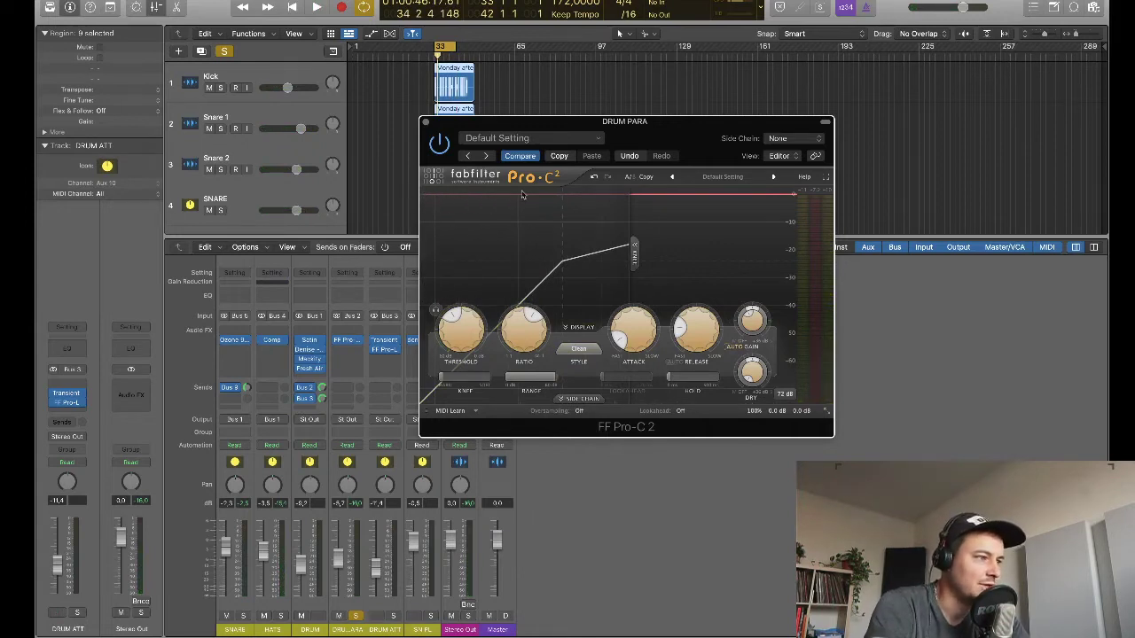
# Step: Close Pro-C 2, solo DRUM, and pull the parallel drum channel down to -48.0 dB
pyautogui.click(426, 122)
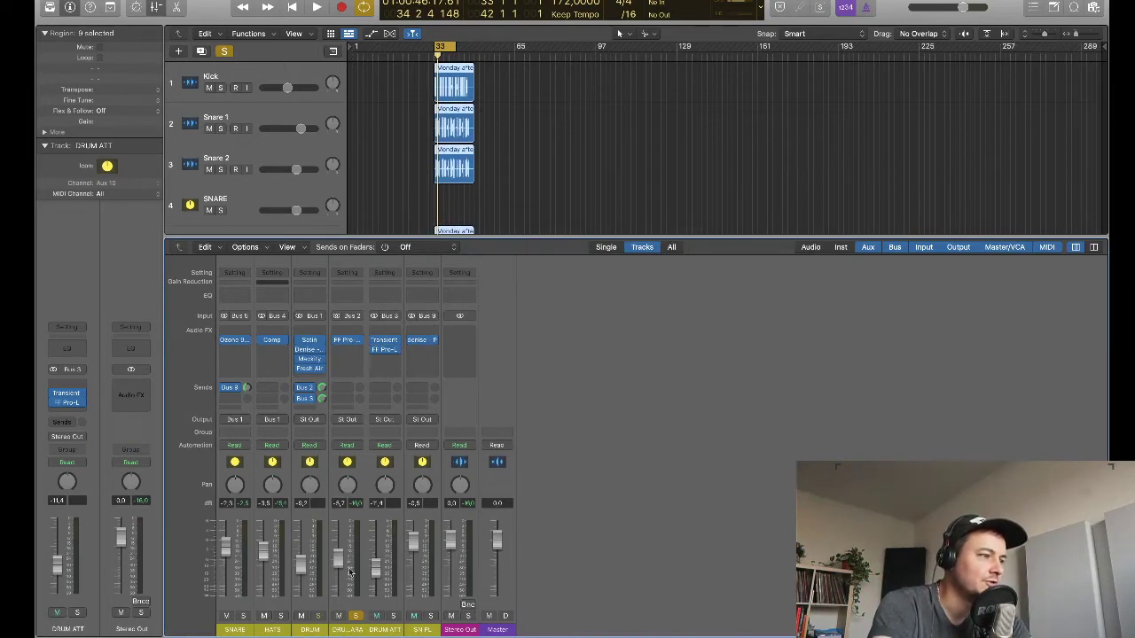
pyautogui.click(318, 616)
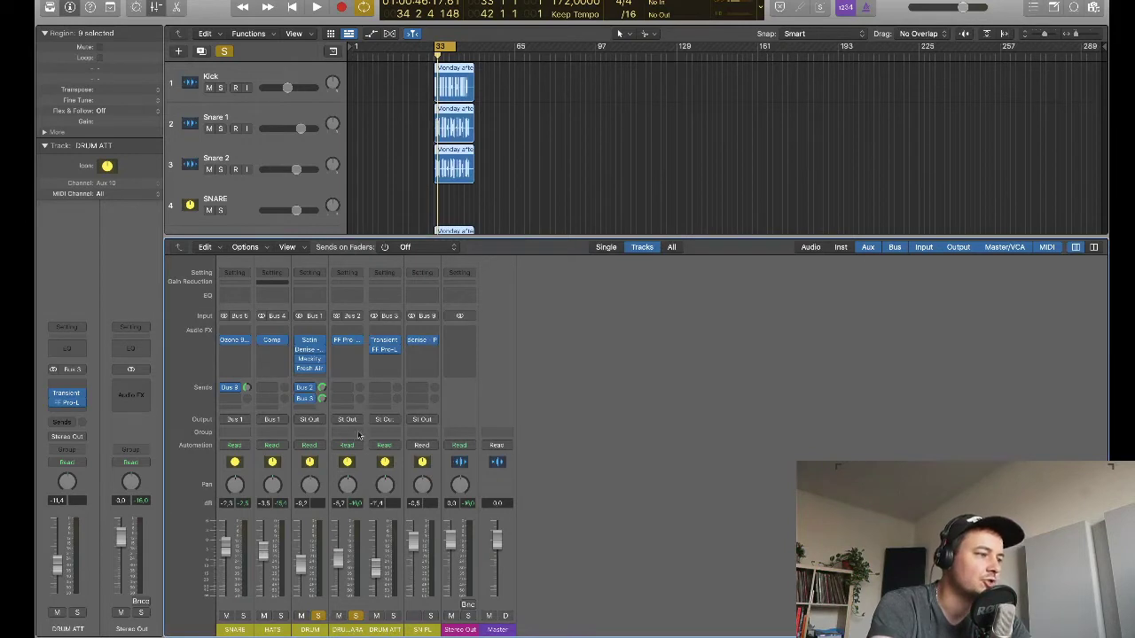
pyautogui.press('space')
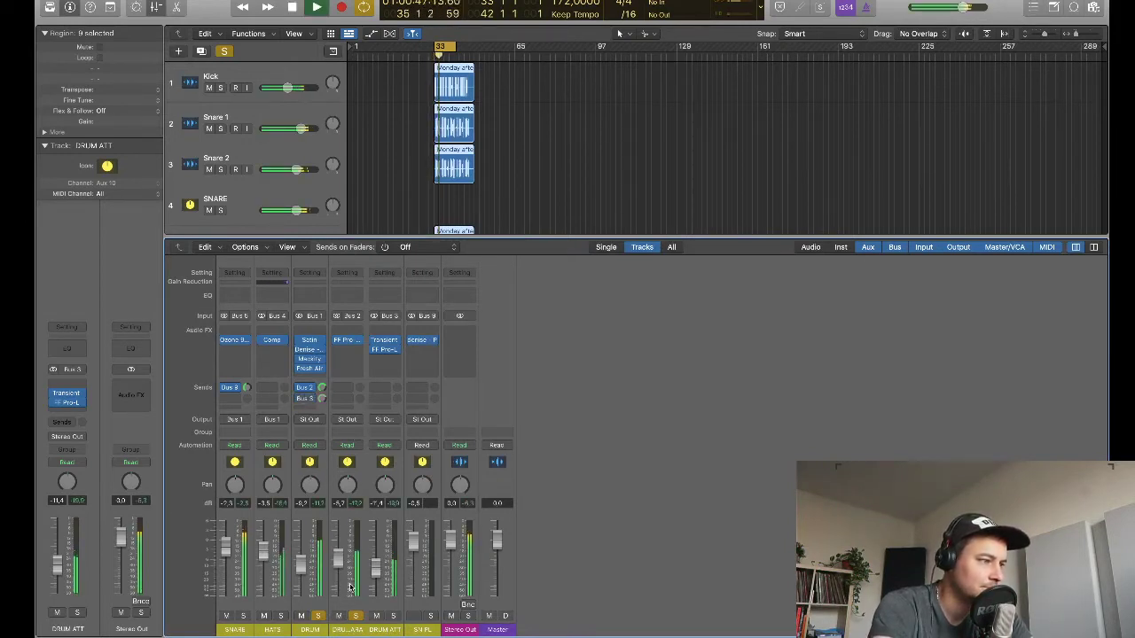
pyautogui.moveTo(344, 567)
pyautogui.mouseDown()
pyautogui.moveTo(341, 601)
pyautogui.moveTo(342, 563)
pyautogui.mouseUp()
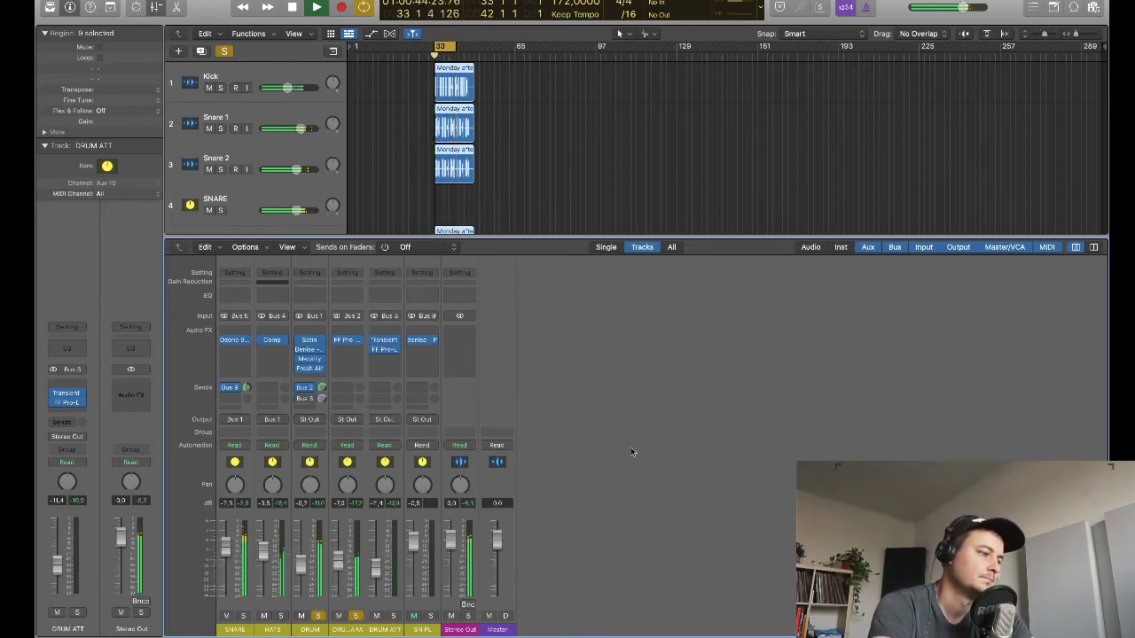
# Step: Enable the DRUM channel's Bus 2 send, stop playback, and unsolo DRUM
pyautogui.click(299, 388)
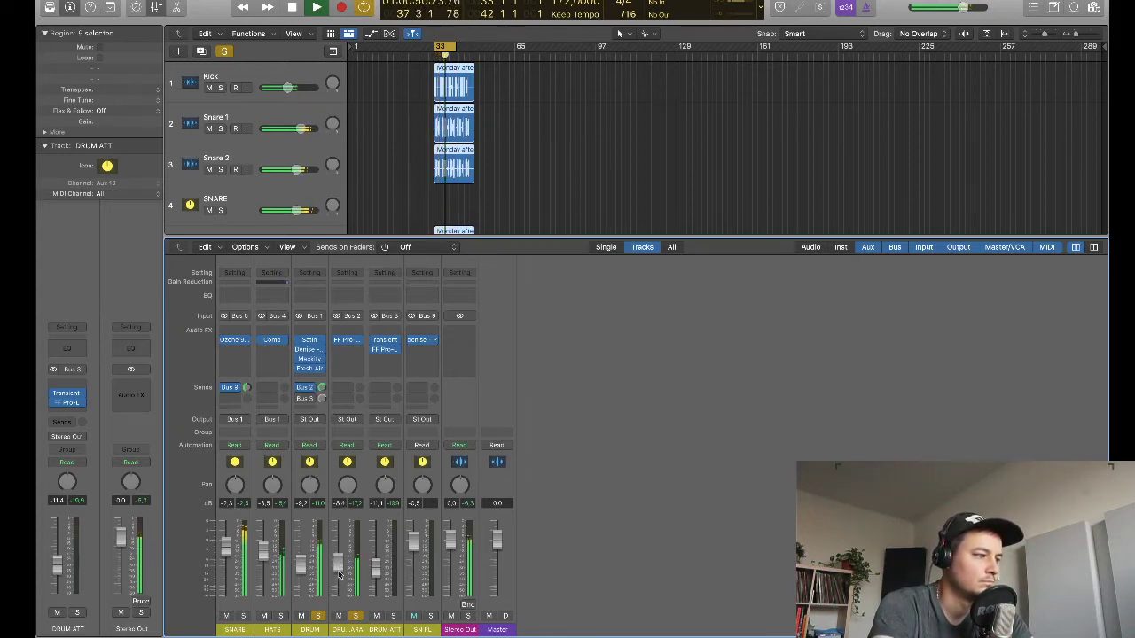
pyautogui.press('space')
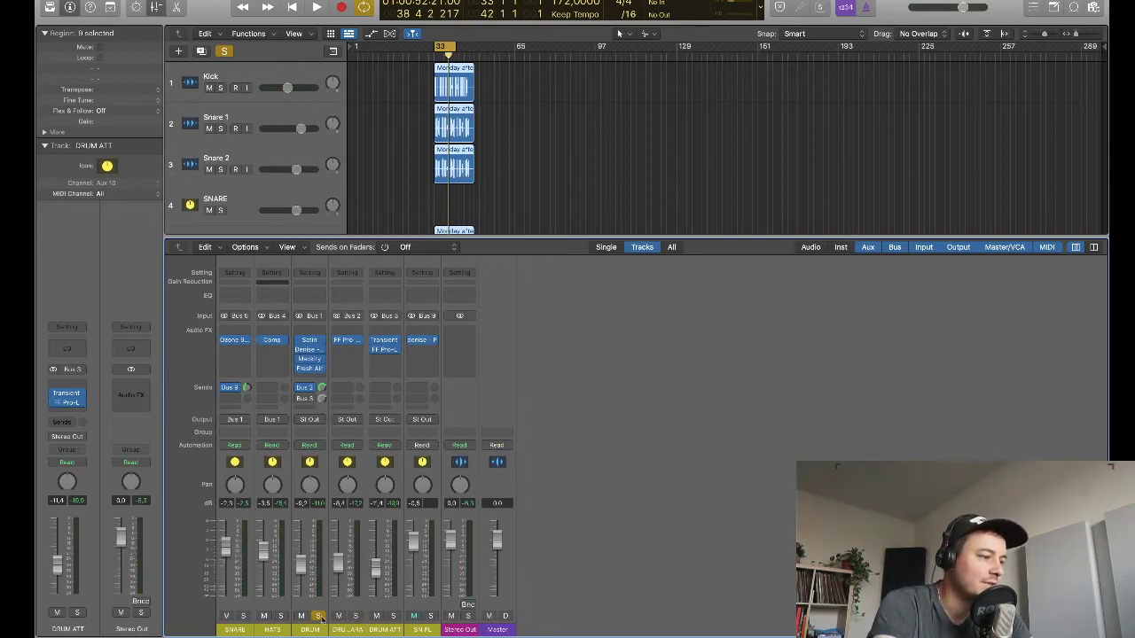
pyautogui.click(317, 615)
# Step: Route a DRUM channel send to Bus 3 and solo DRUM ATT
pyautogui.click(299, 398)
pyautogui.click(373, 528)
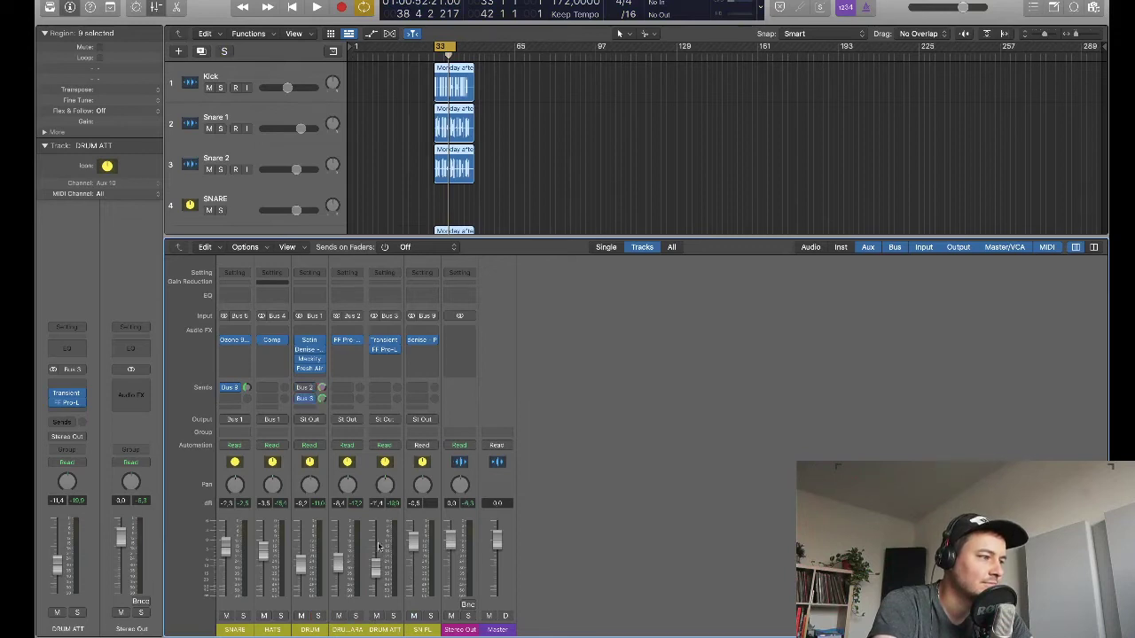
pyautogui.click(393, 614)
# Step: Audition DRUM ATT, then open its Transient Master plugin and move the window aside
pyautogui.press('space')
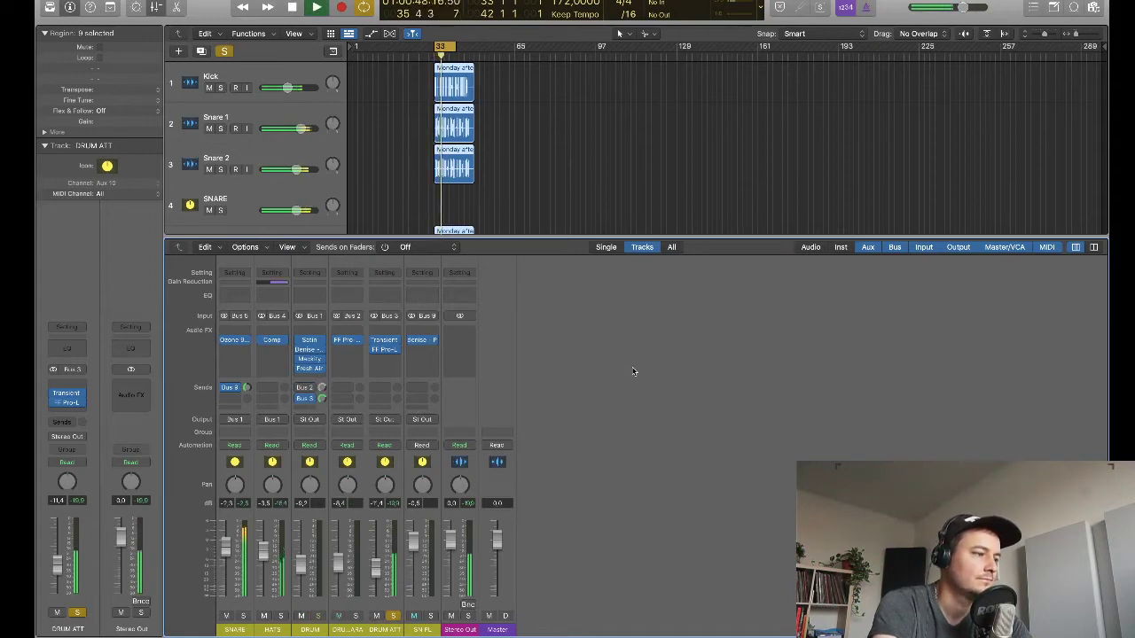
pyautogui.press('space')
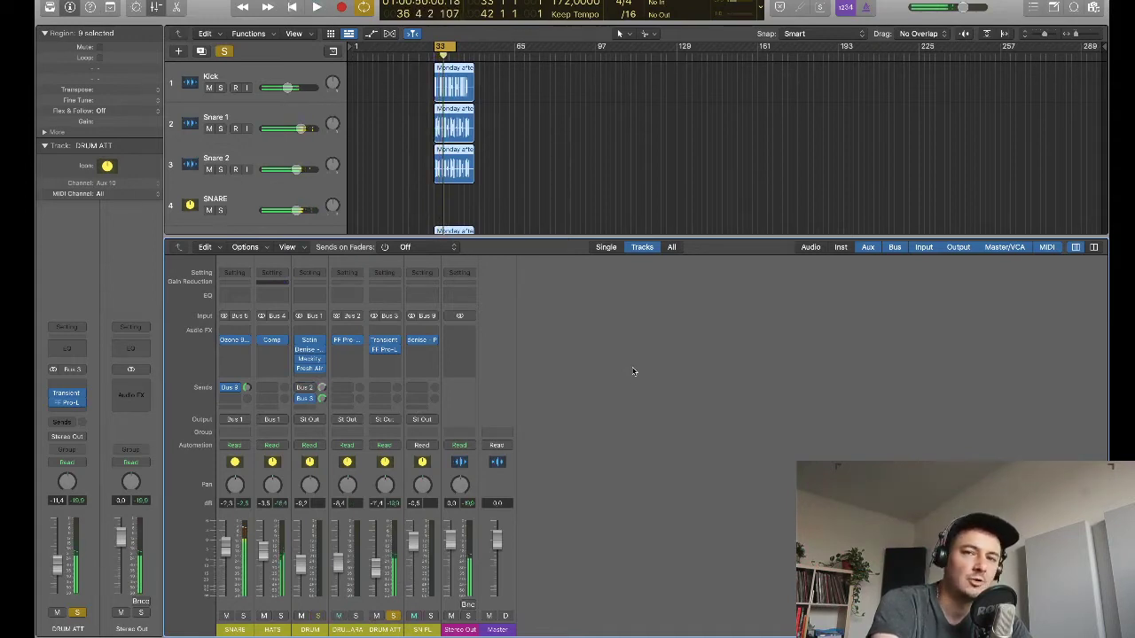
pyautogui.click(387, 343)
pyautogui.moveTo(765, 165); pyautogui.dragTo(870, 192)
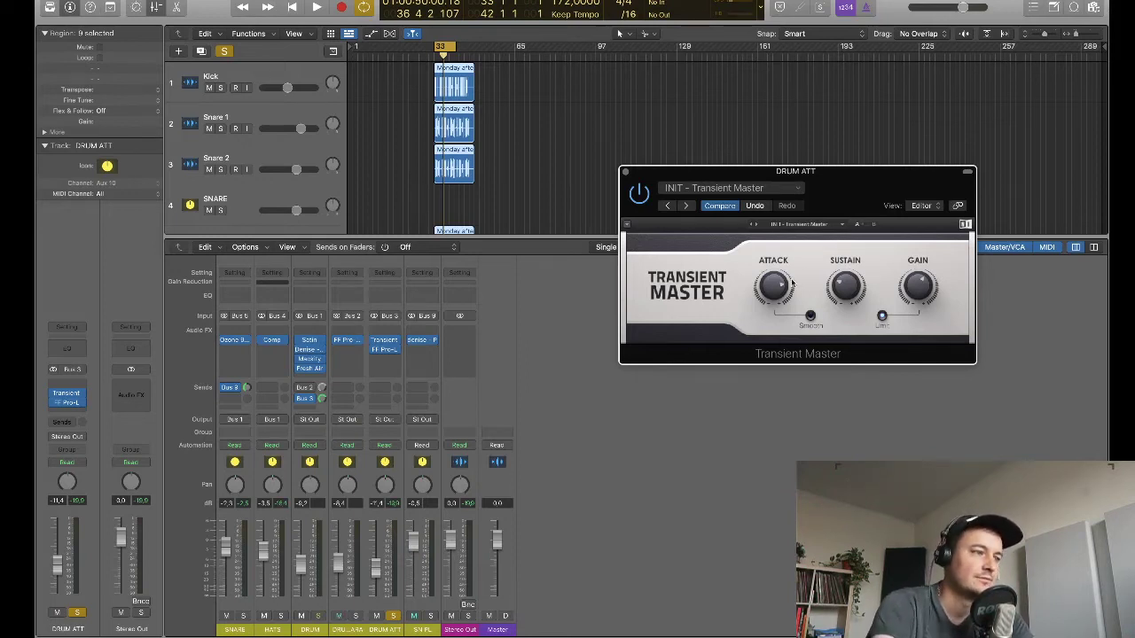
# Step: Play DRUM ATT and open its FabFilter Pro-L limiter alongside Transient Master
pyautogui.moveTo(778, 285)
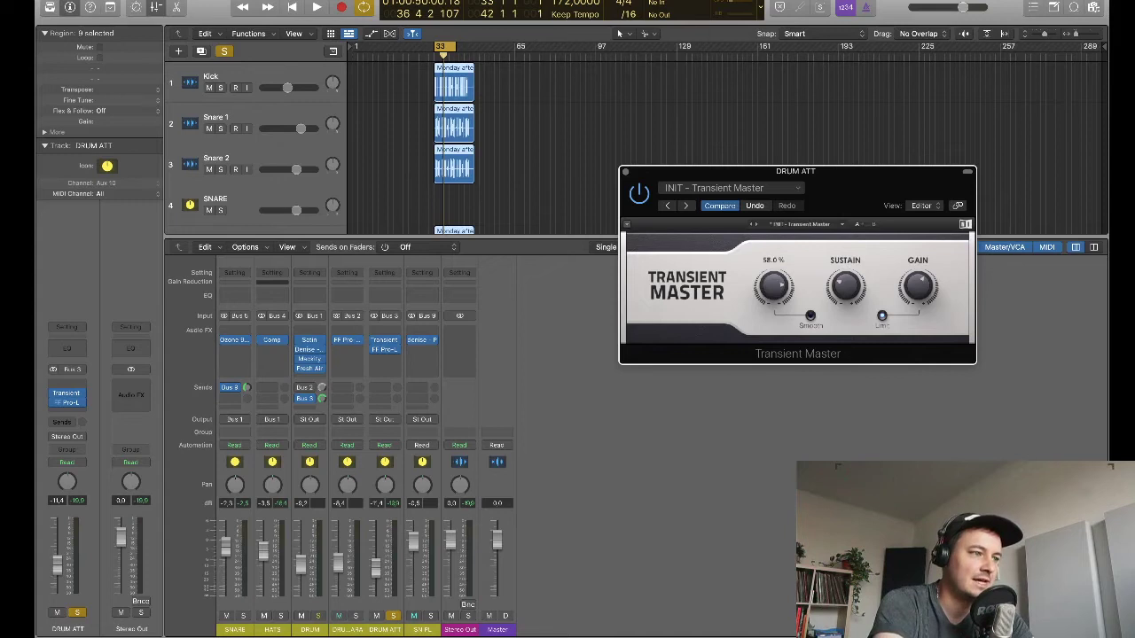
pyautogui.moveTo(845, 285)
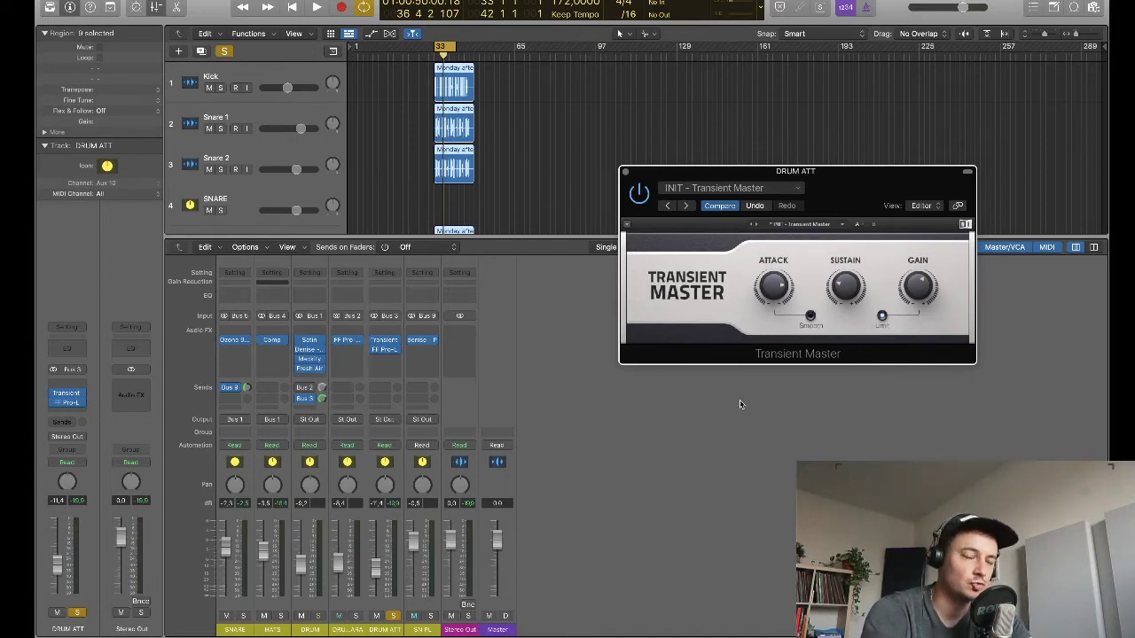
pyautogui.press('space')
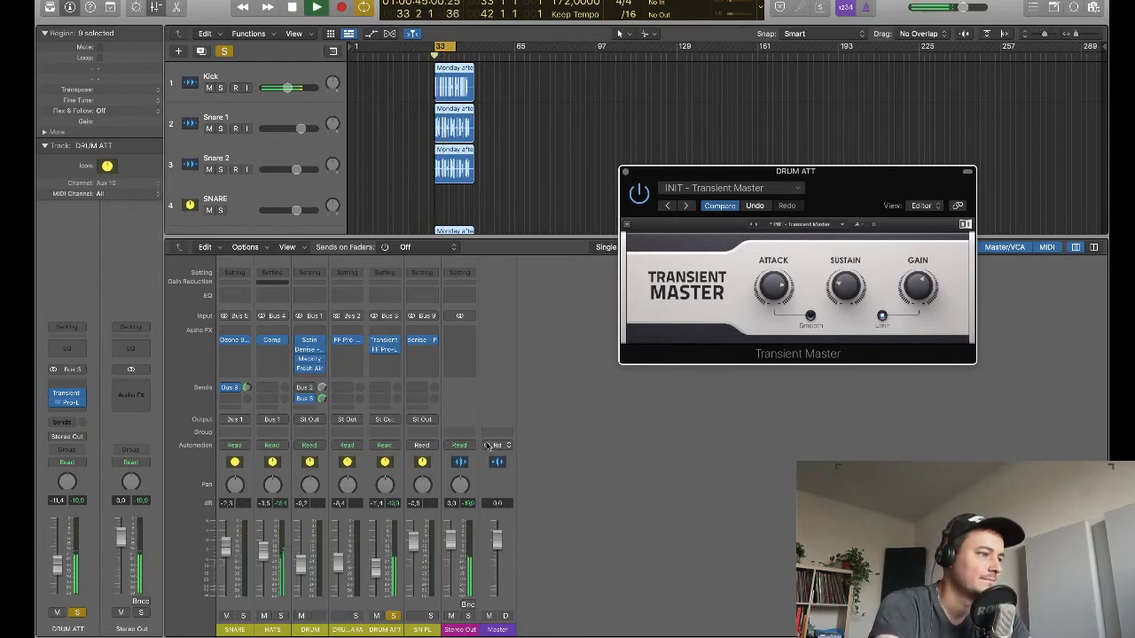
pyautogui.click(384, 350)
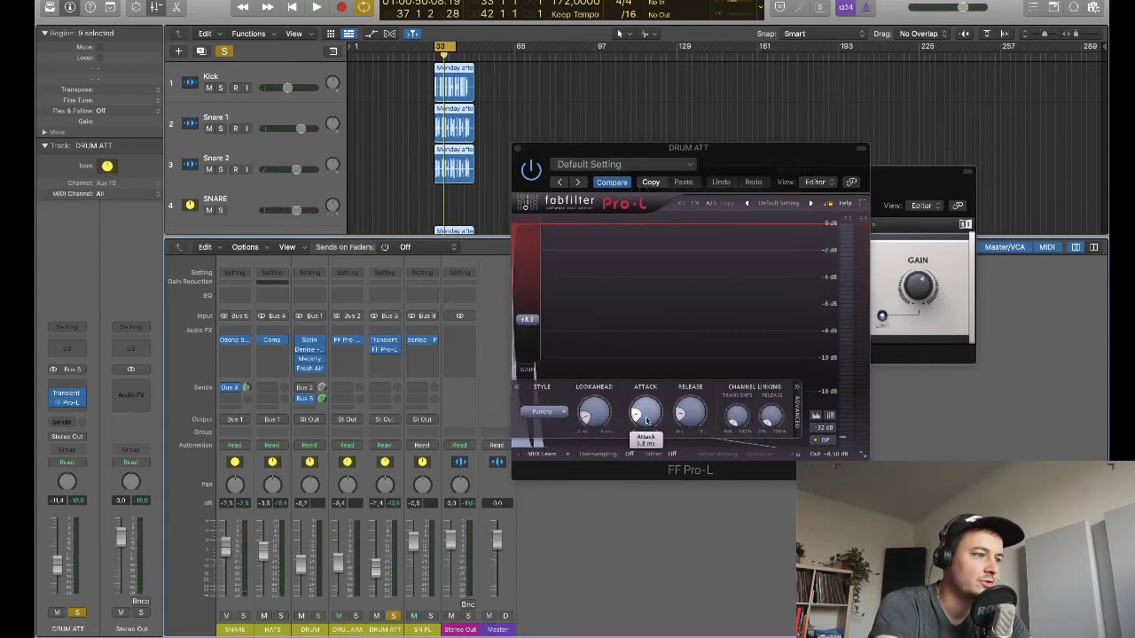
# Step: Set the Pro-L limiter style to Punchy and shift the window to reveal Transient Master
pyautogui.moveTo(681, 420)
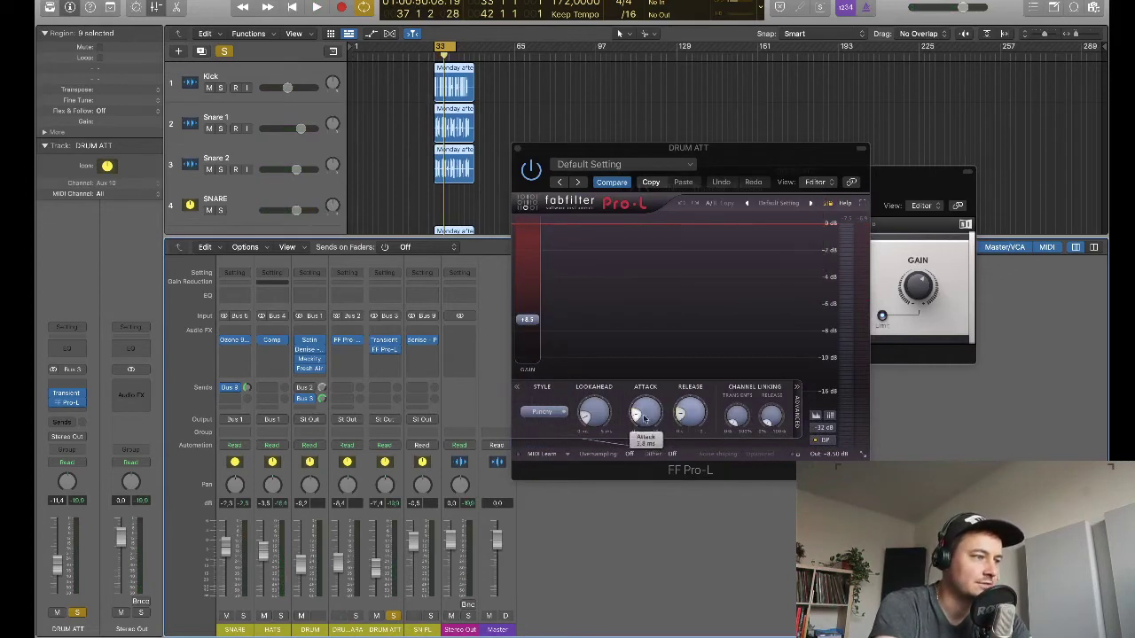
pyautogui.click(562, 416)
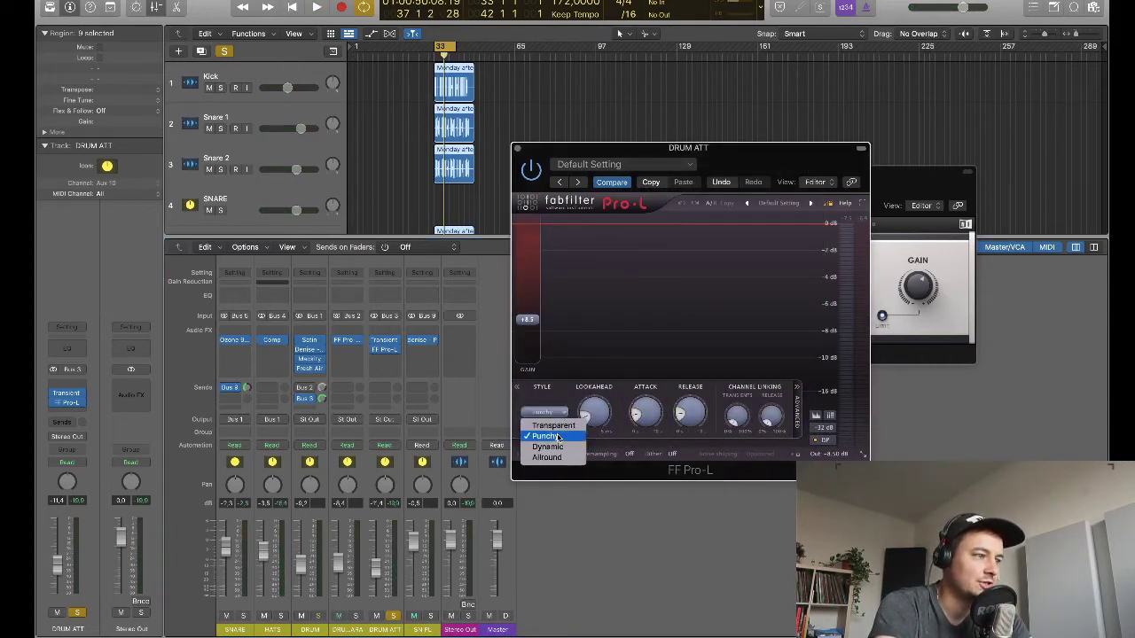
pyautogui.click(560, 436)
pyautogui.moveTo(652, 152); pyautogui.dragTo(684, 151)
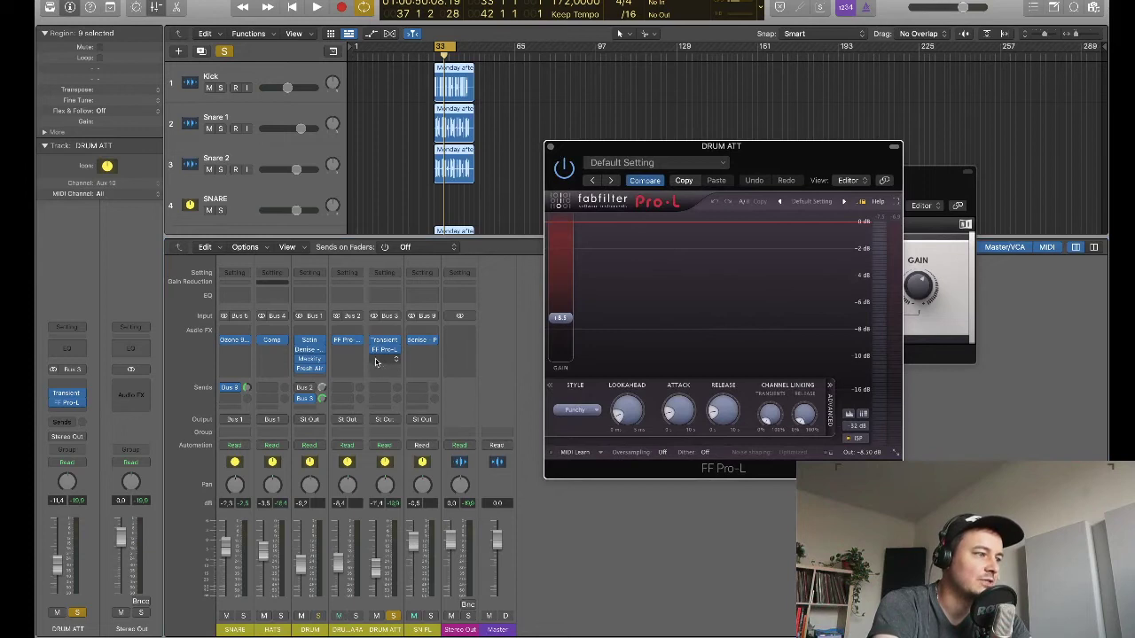
pyautogui.moveTo(771, 157); pyautogui.dragTo(794, 171)
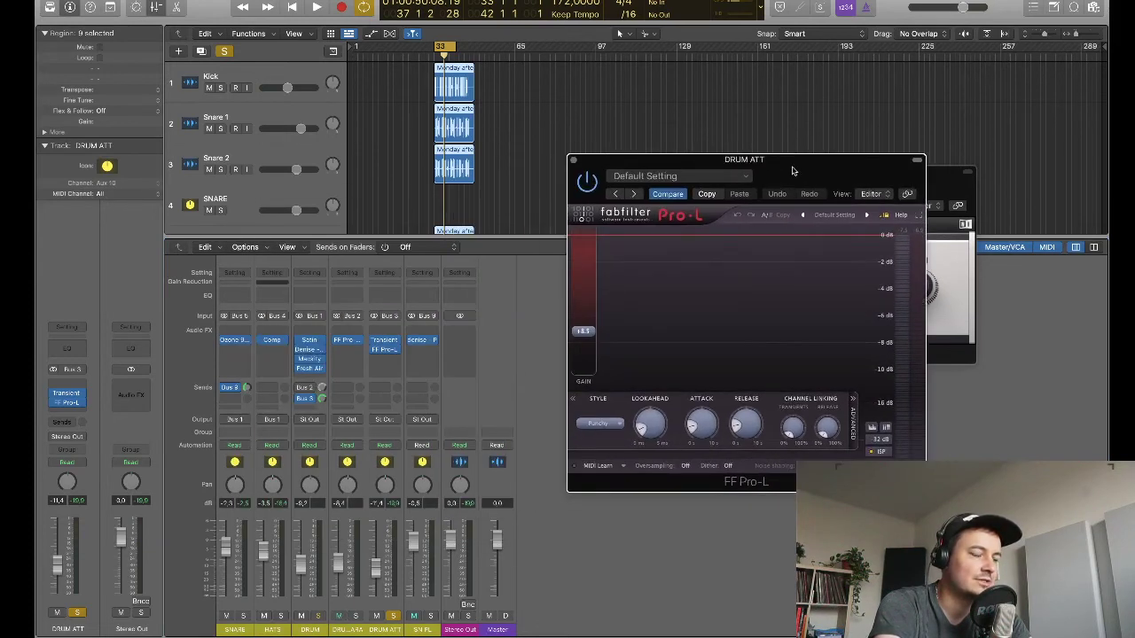
# Step: Audition the Punchy limiter on DRUM ATT, then close the Pro-L window
pyautogui.moveTo(376, 351)
pyautogui.press('space')
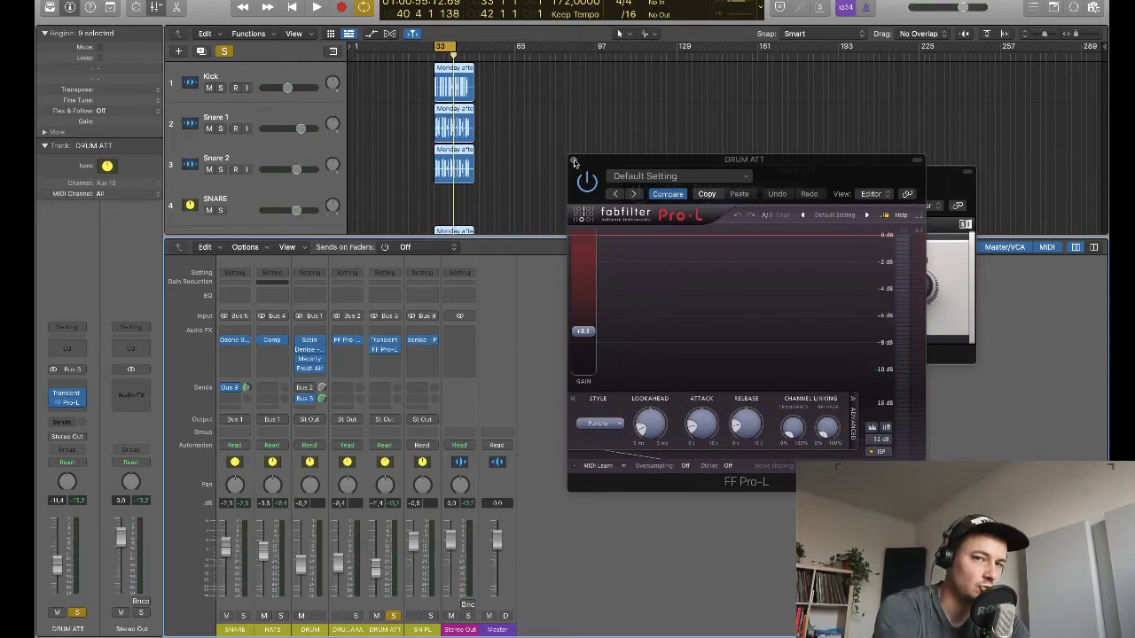
pyautogui.click(573, 162)
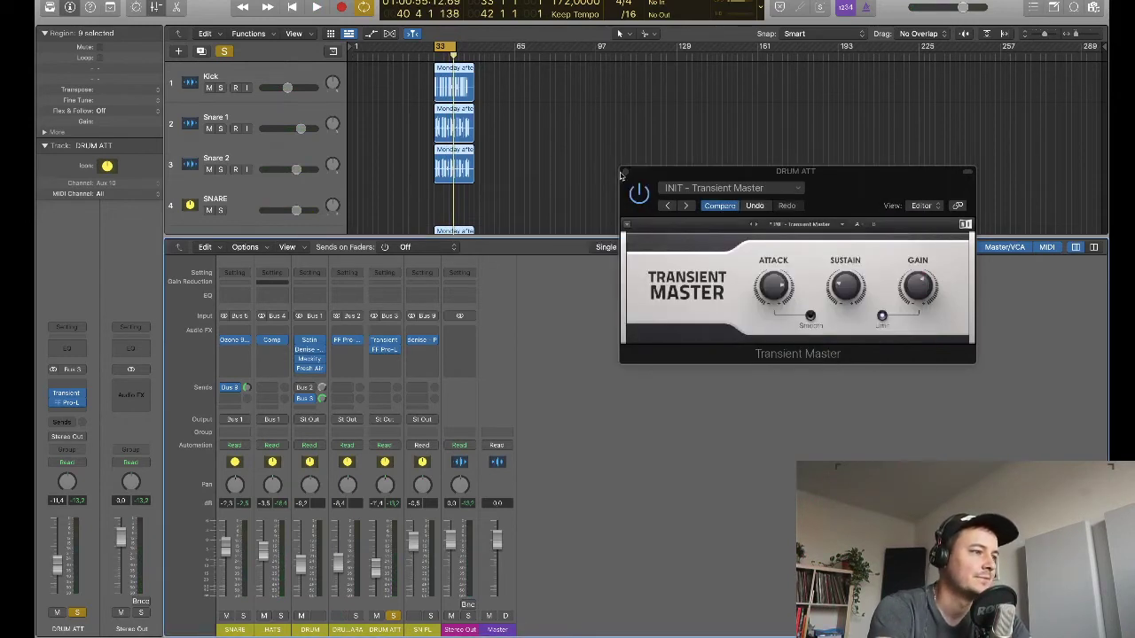
# Step: Close Transient Master, unsolo DRUM ATT, activate DRUM's Bus 2 send, and solo DRUM
pyautogui.click(624, 171)
pyautogui.click(394, 616)
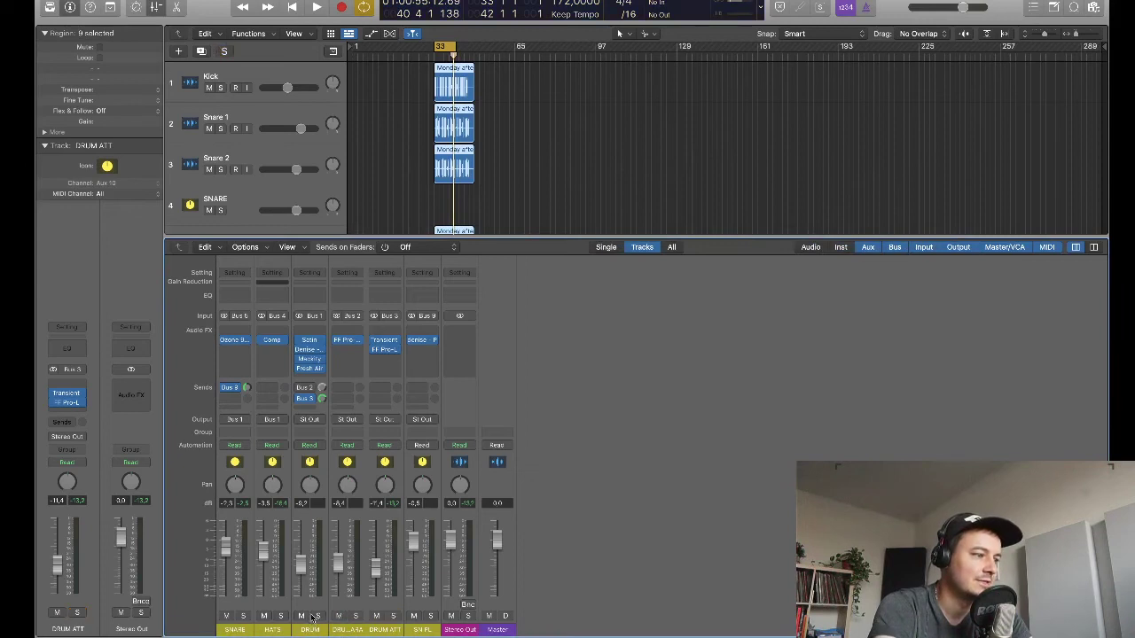
pyautogui.keyDown('super'); pyautogui.click(302, 387); pyautogui.keyUp('super')
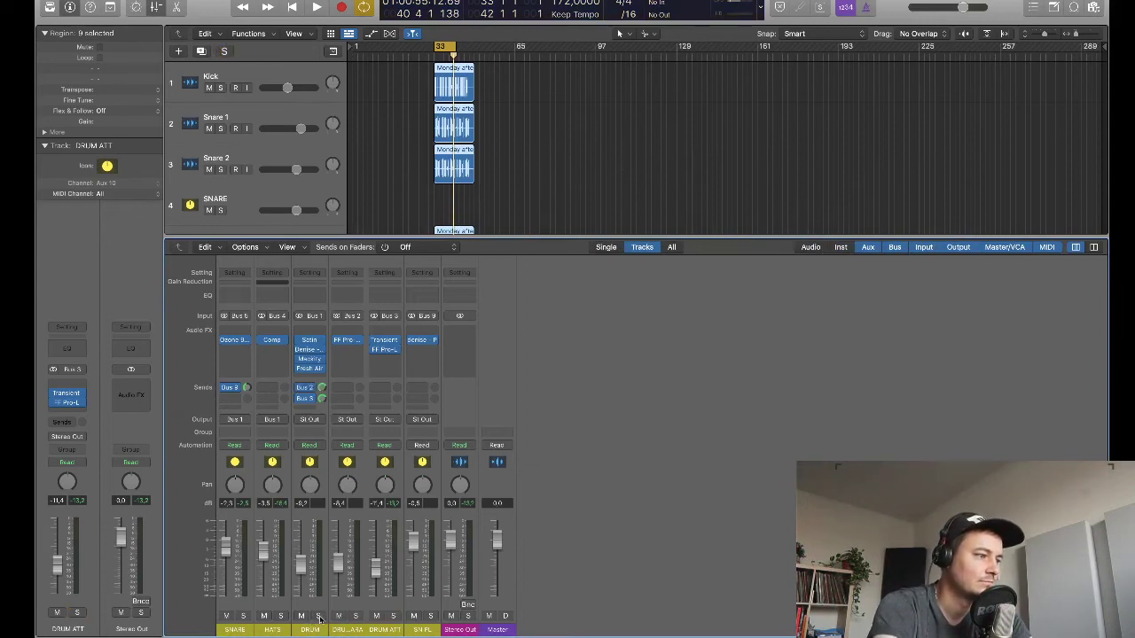
pyautogui.click(318, 616)
# Step: During playback, lower DRUM ATT's level and mute/unmute it twice to compare
pyautogui.press('space')
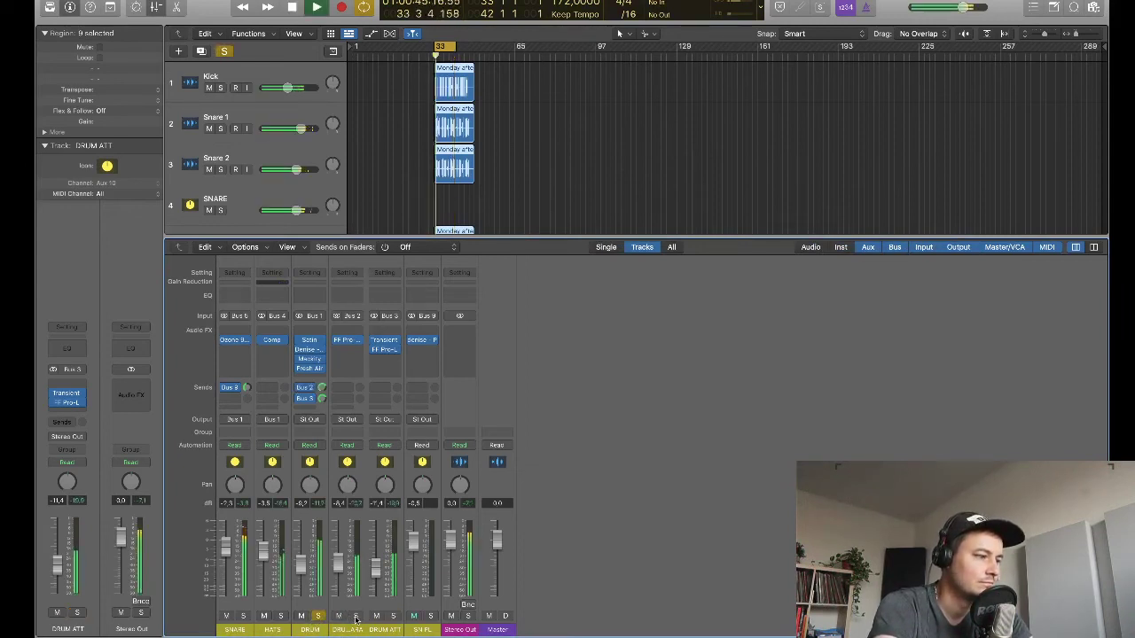
pyautogui.moveTo(376, 565)
pyautogui.mouseDown()
pyautogui.moveTo(375, 594)
pyautogui.moveTo(375, 571)
pyautogui.mouseUp()
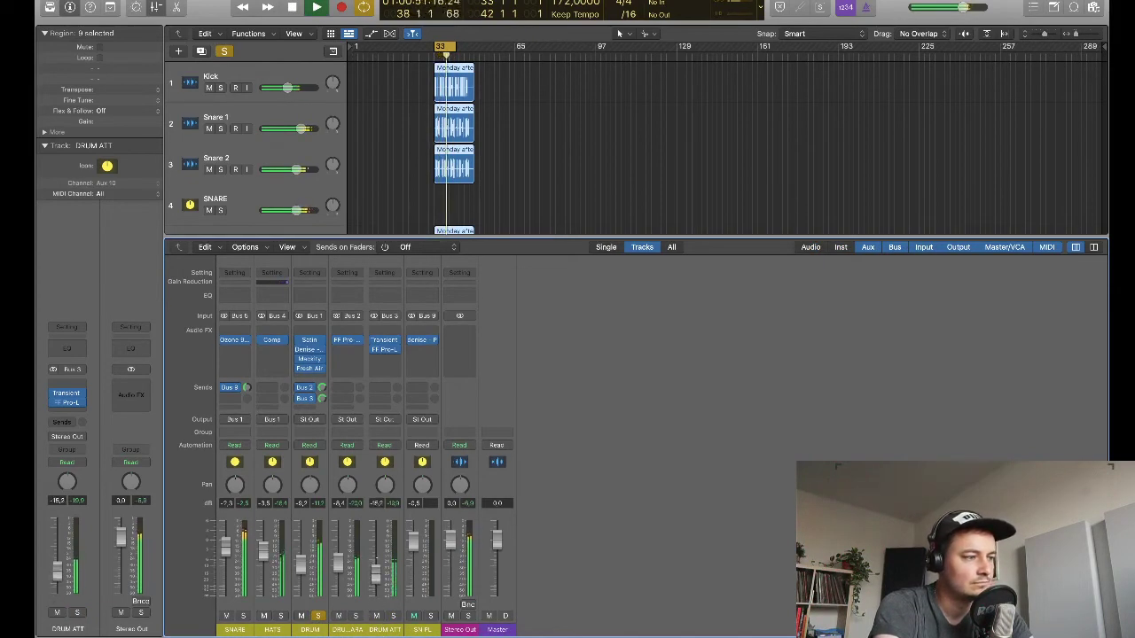
pyautogui.click(375, 616)
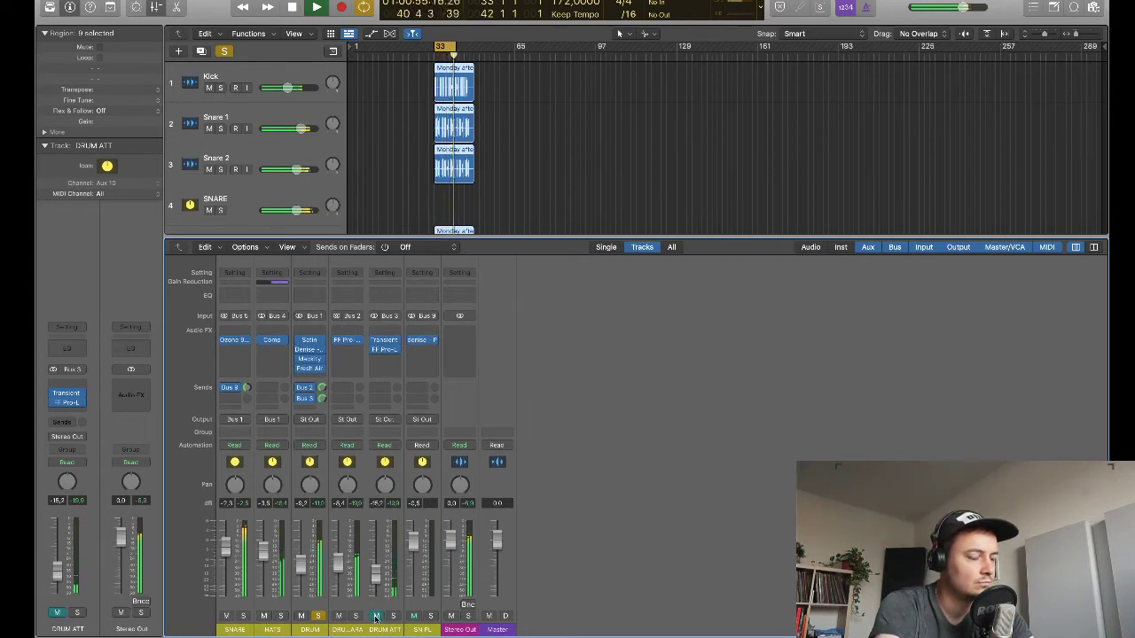
pyautogui.click(376, 616)
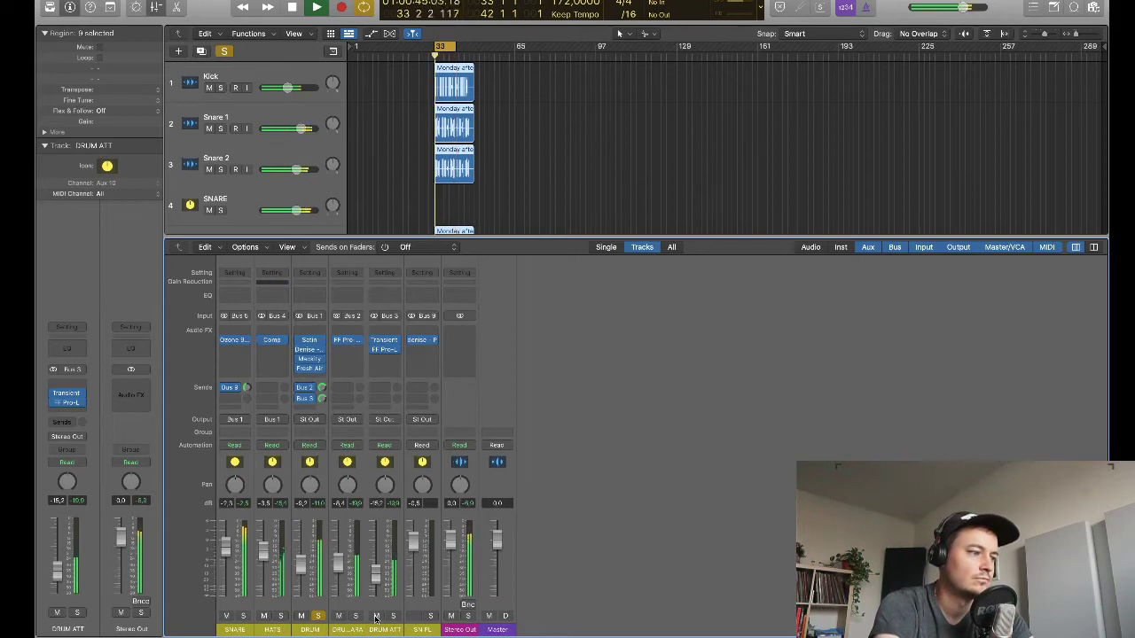
pyautogui.click(376, 616)
pyautogui.click(375, 616)
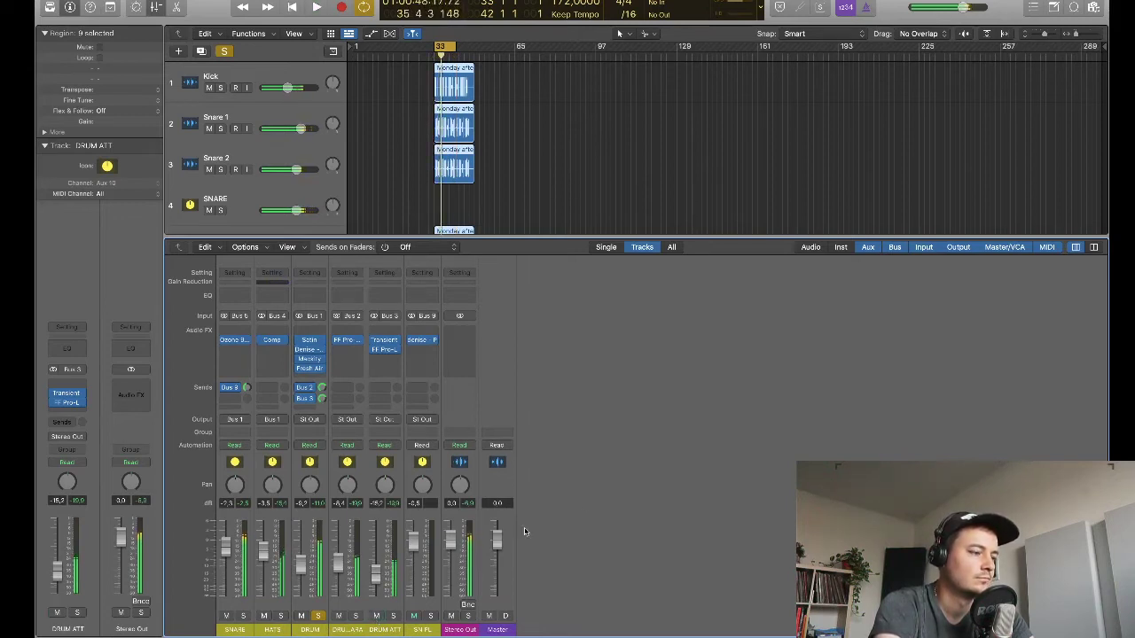
pyautogui.press('space')
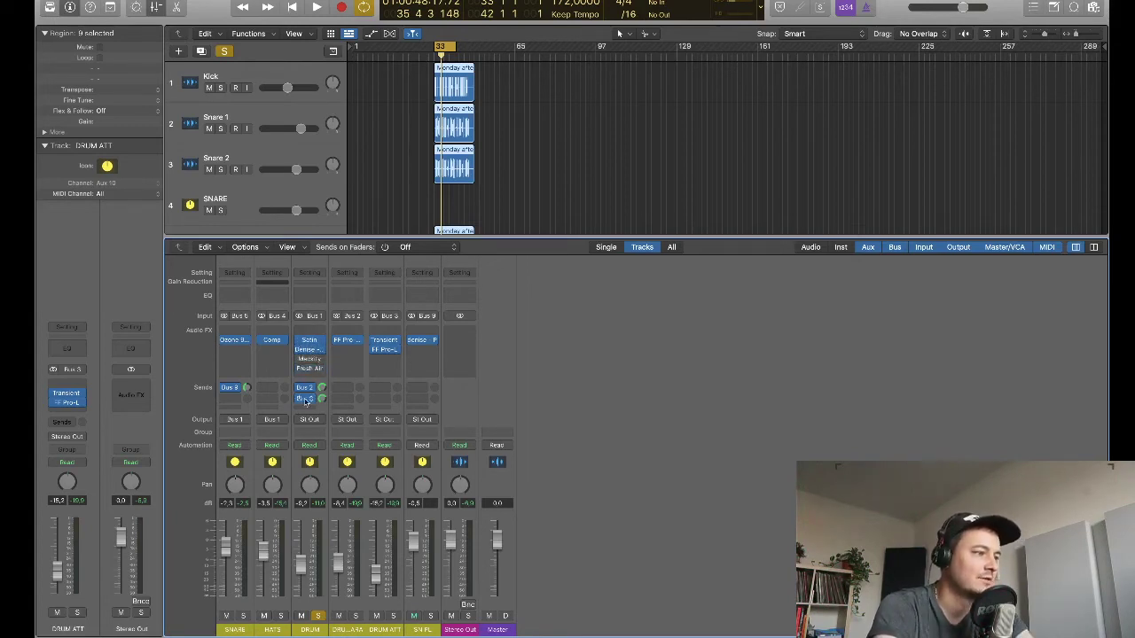
# Step: Listen to the drums, then open the Mackity plugin on the DRUM channel
pyautogui.press('space')
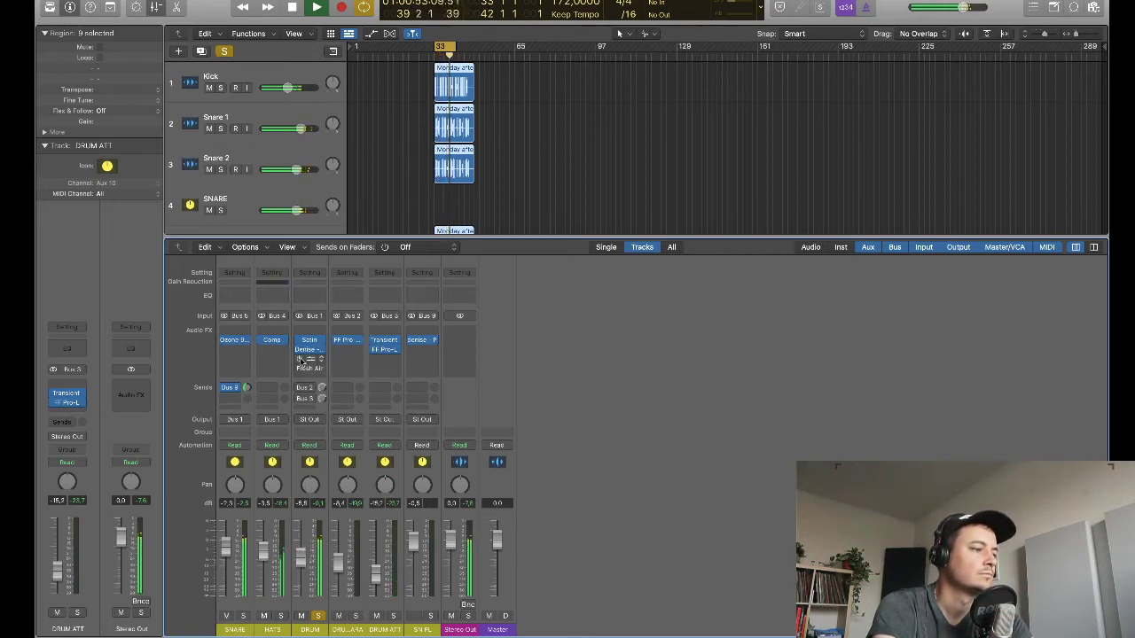
pyautogui.moveTo(311, 364)
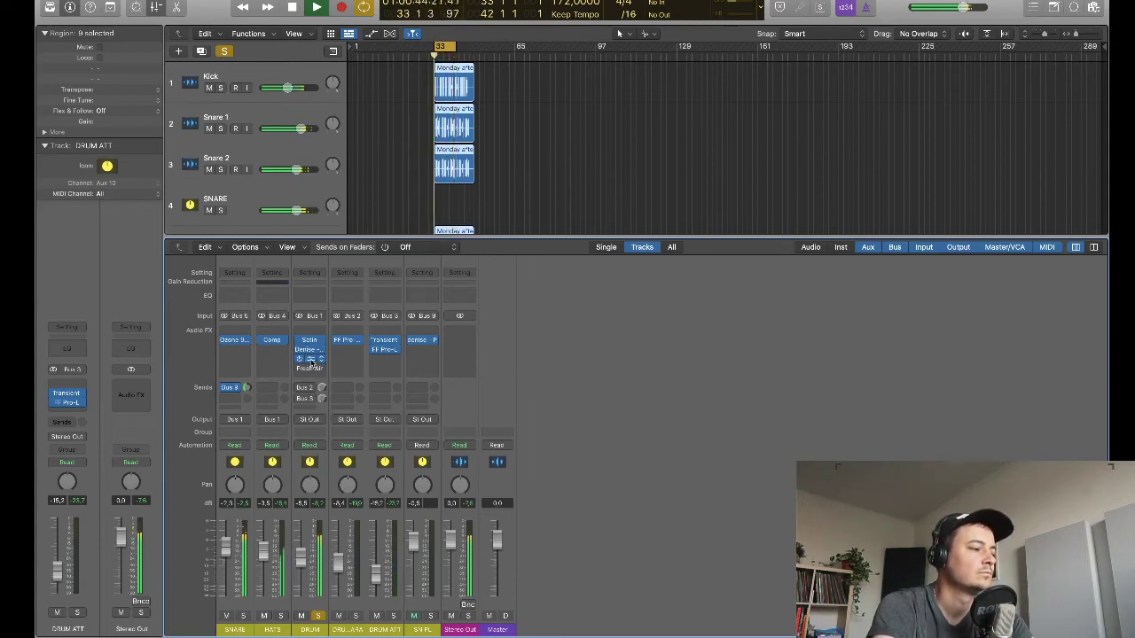
pyautogui.press('space')
pyautogui.click(311, 364)
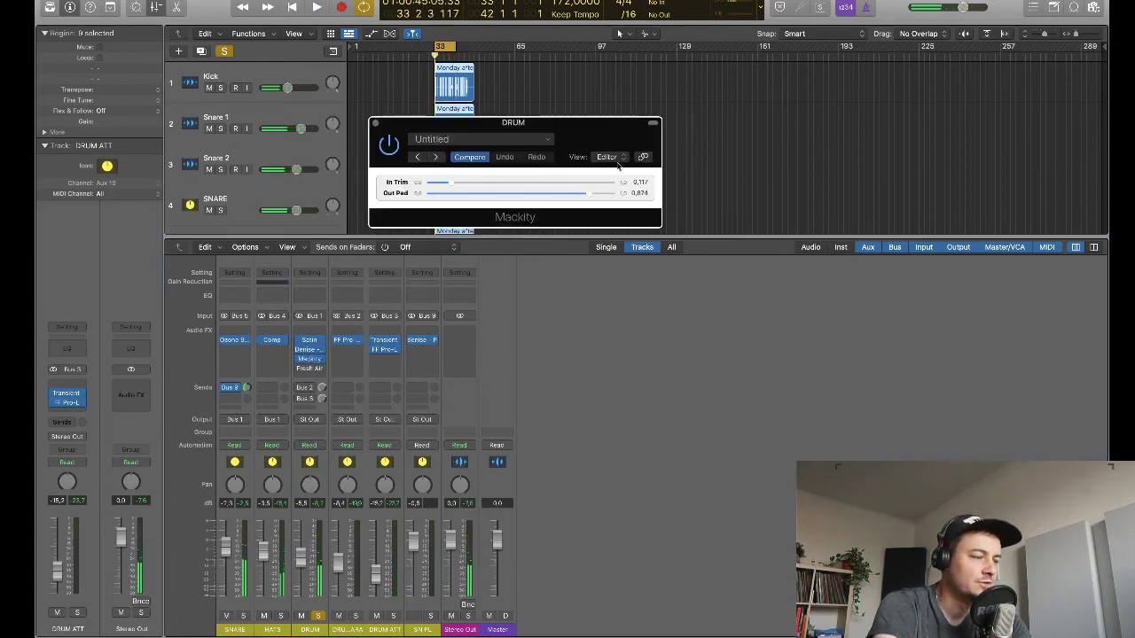
# Step: Reposition the Mackity window and adjust In Trim and Out Pad while playing
pyautogui.moveTo(593, 132); pyautogui.dragTo(884, 230)
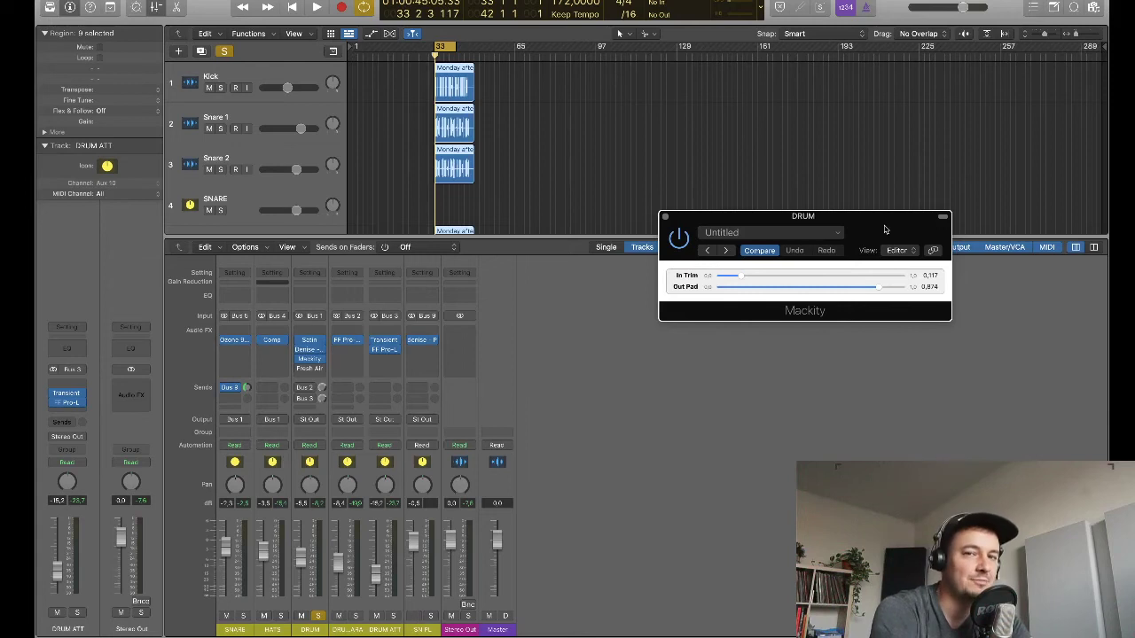
pyautogui.press('space')
pyautogui.moveTo(741, 275); pyautogui.dragTo(743, 279)
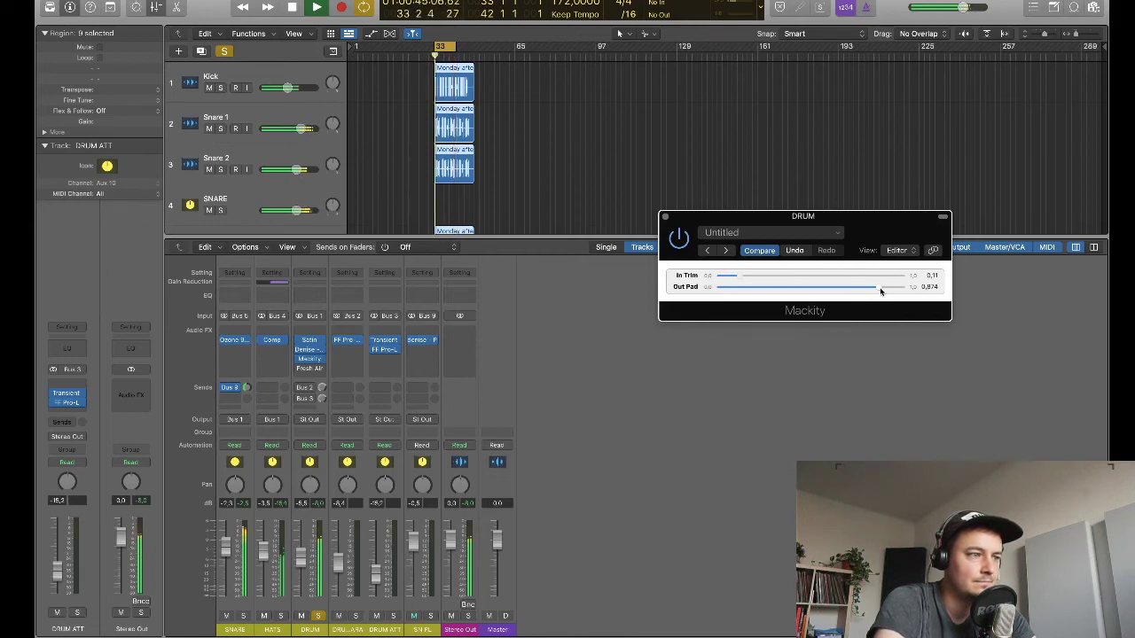
pyautogui.moveTo(880, 291); pyautogui.dragTo(897, 291)
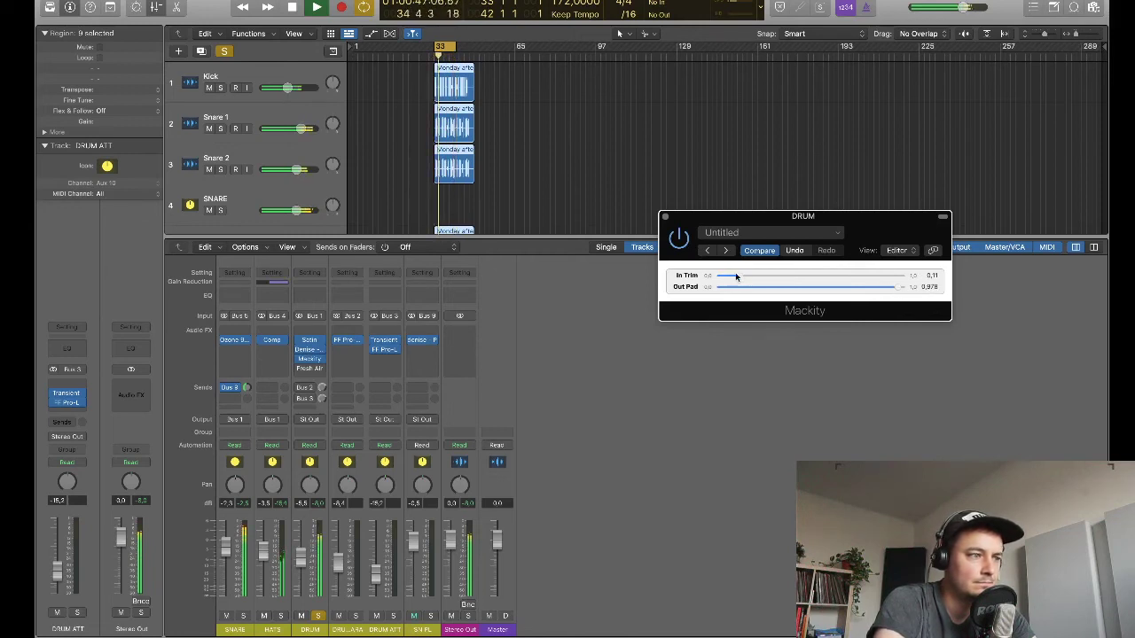
pyautogui.moveTo(735, 277)
pyautogui.mouseDown()
pyautogui.moveTo(724, 277)
pyautogui.moveTo(740, 277)
pyautogui.mouseUp()
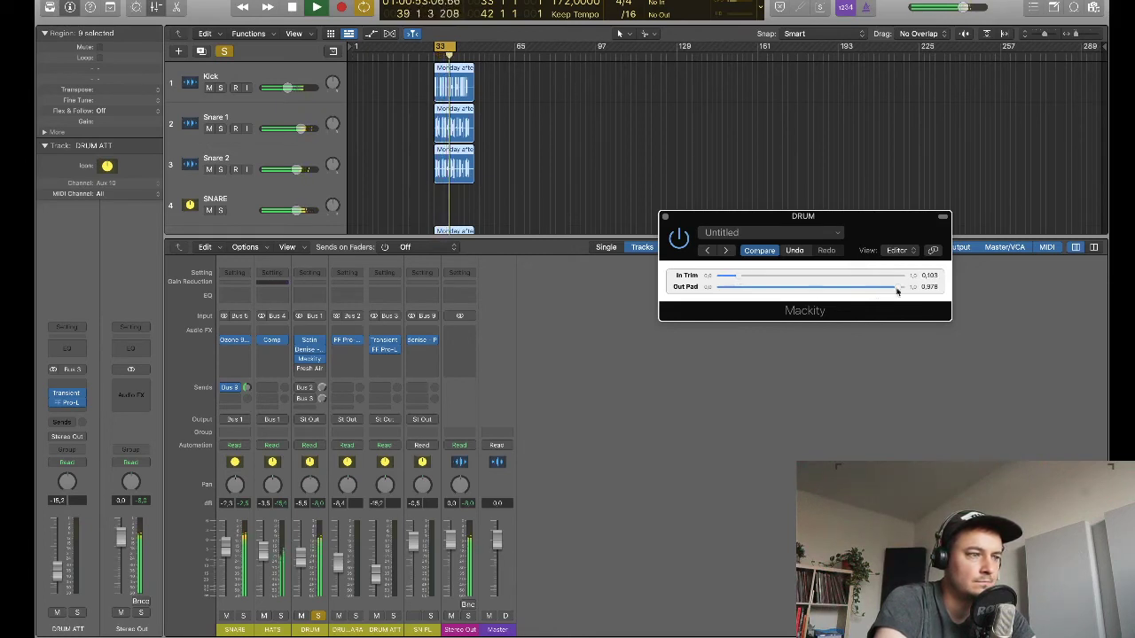
pyautogui.moveTo(897, 291); pyautogui.dragTo(890, 289)
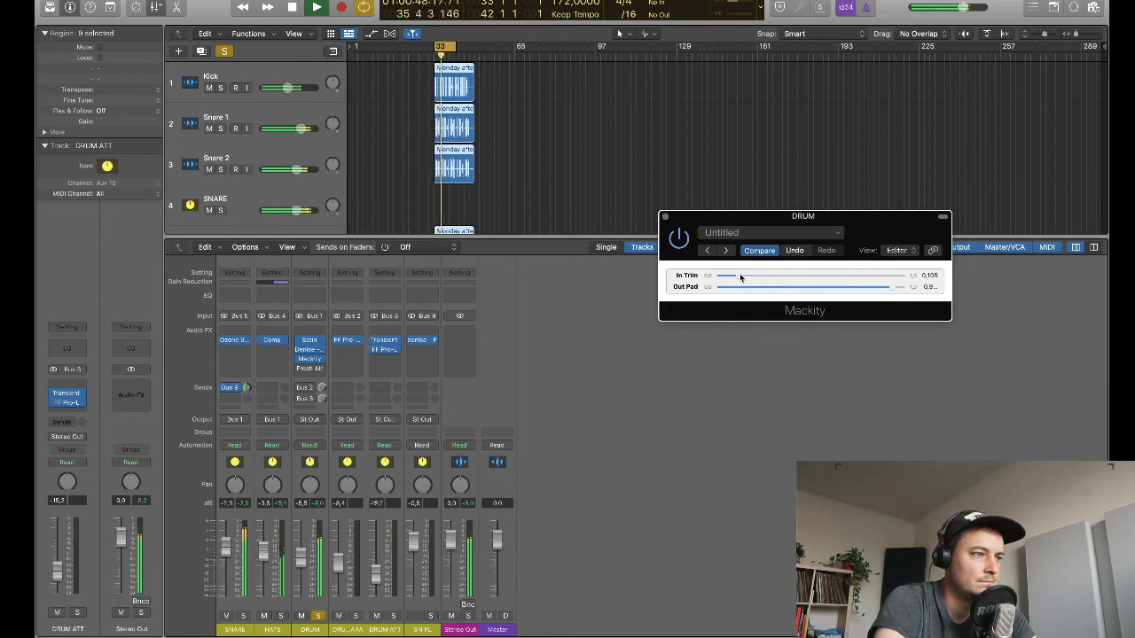
# Step: Settle In Trim at 0,116 and Out Pad at 0,916, re-enable Mackity, then close it
pyautogui.moveTo(738, 277); pyautogui.dragTo(742, 277)
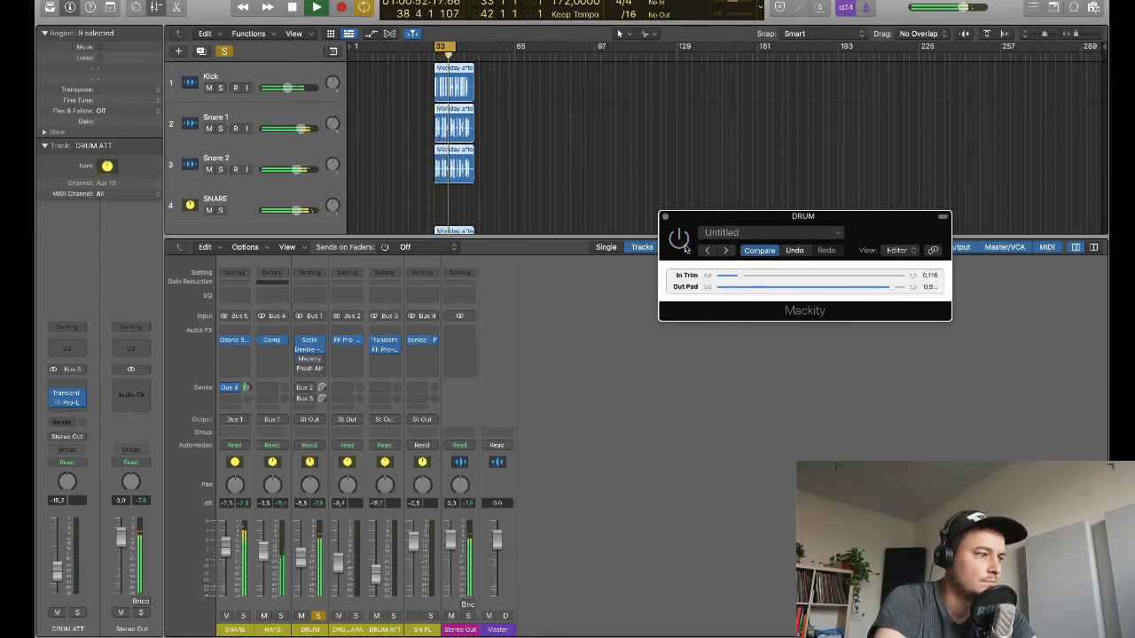
pyautogui.moveTo(895, 289); pyautogui.dragTo(883, 291)
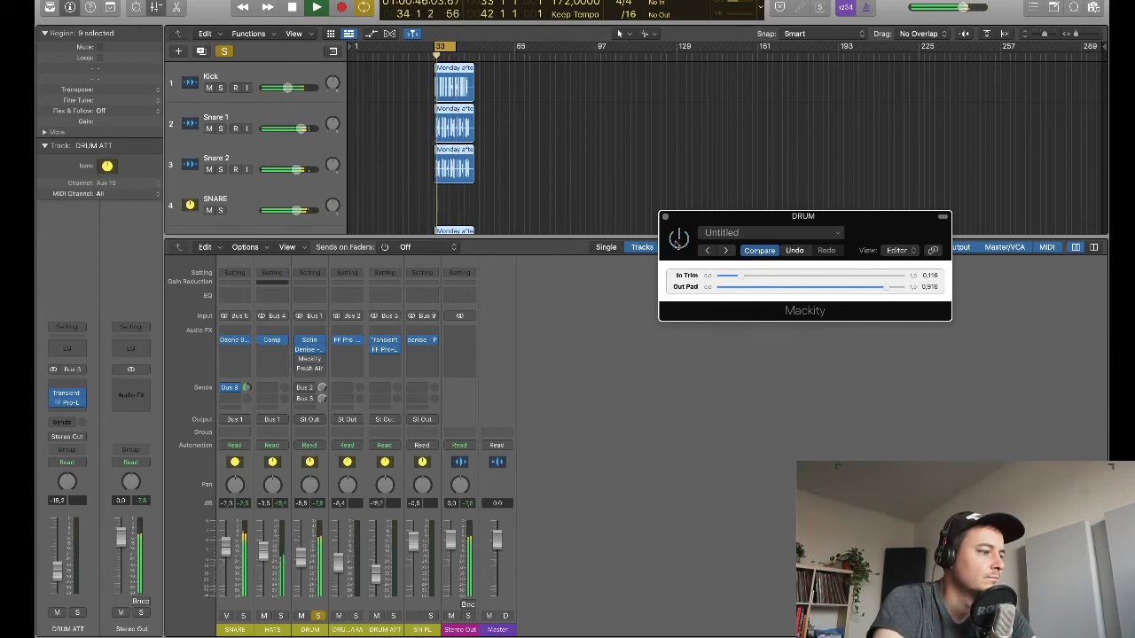
pyautogui.click(678, 239)
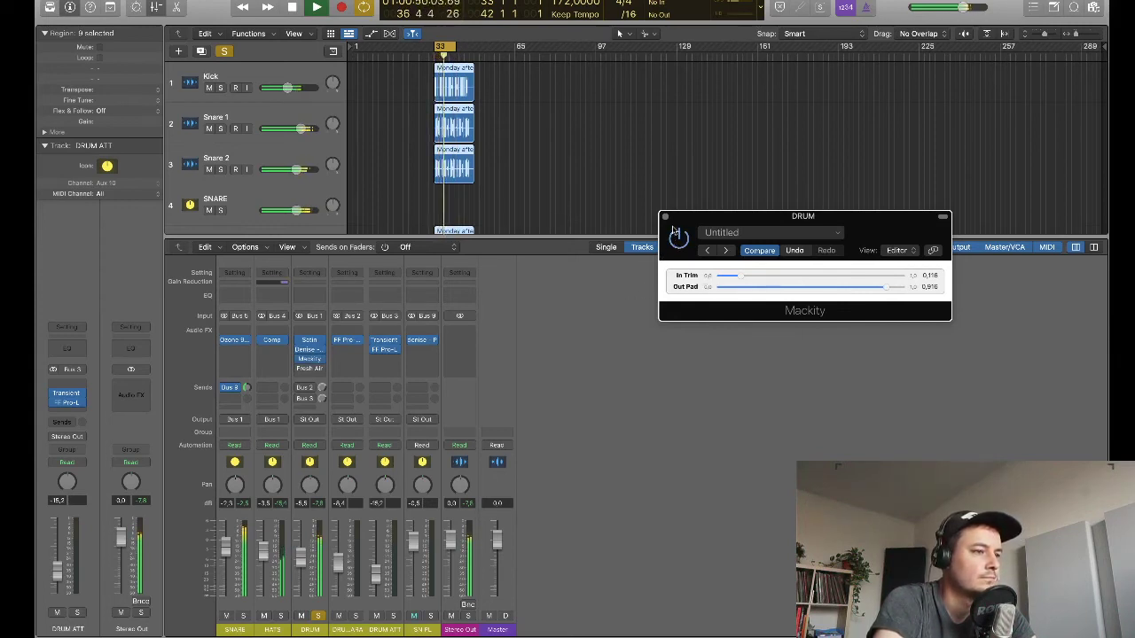
pyautogui.press('space')
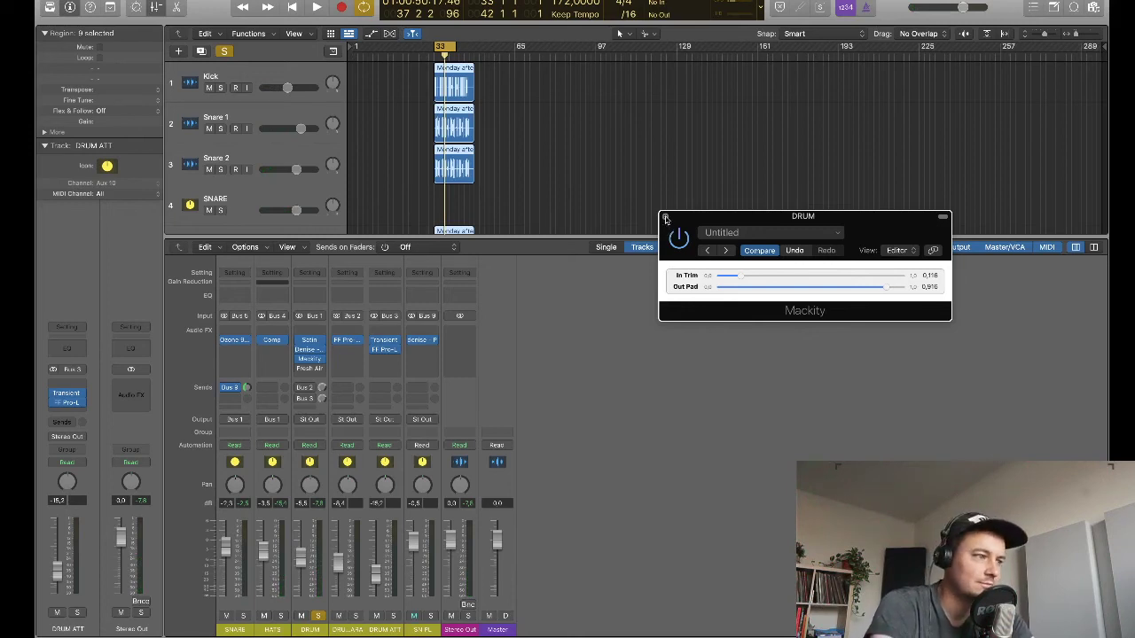
pyautogui.click(664, 216)
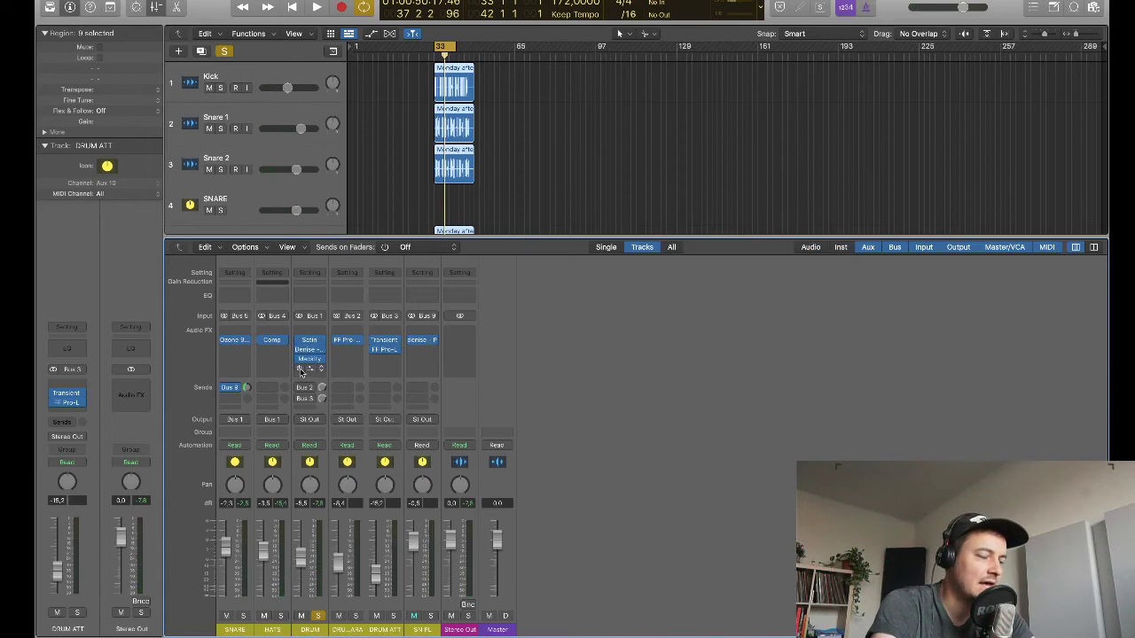
# Step: Open Fresh Air on the DRUM channel and raise High Air from 9 to 11 during playback
pyautogui.click(312, 373)
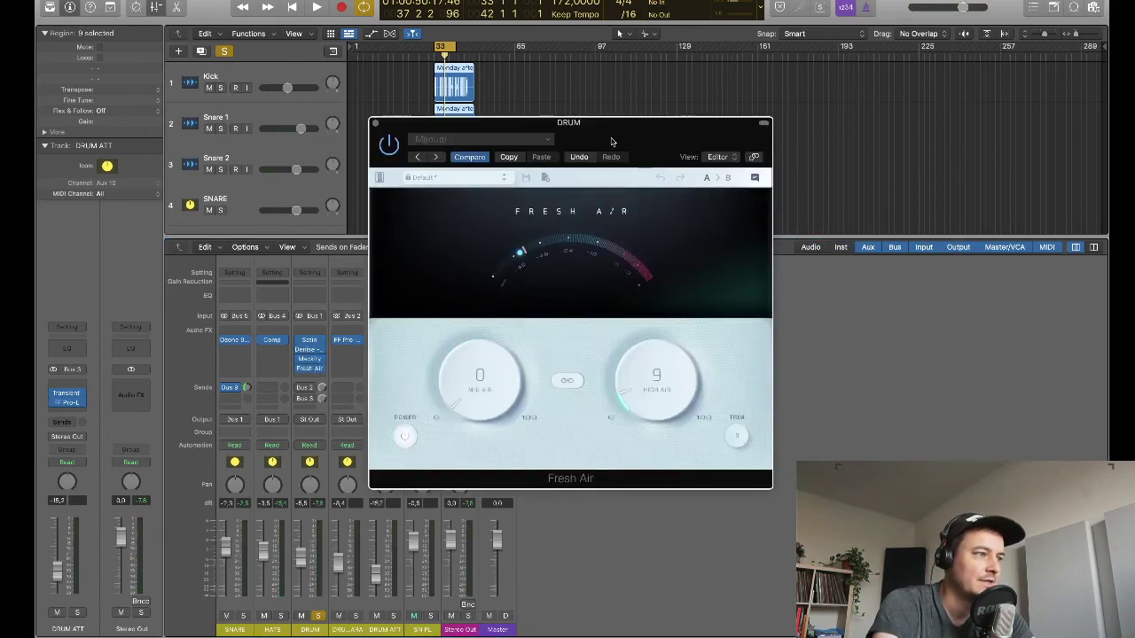
pyautogui.moveTo(610, 138); pyautogui.dragTo(792, 137)
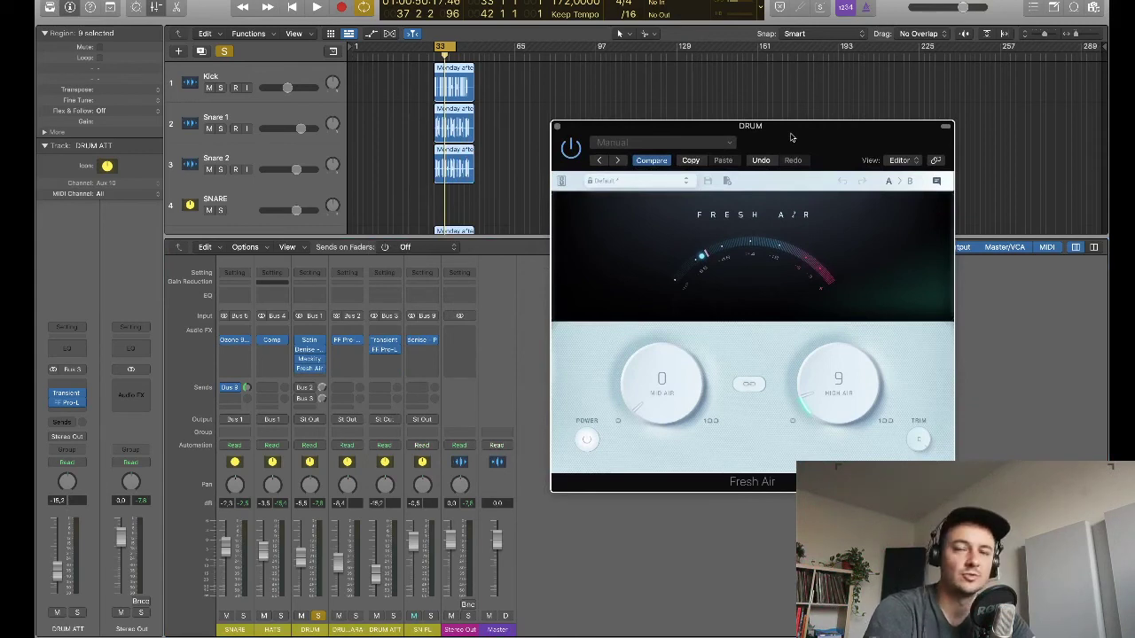
pyautogui.press('space')
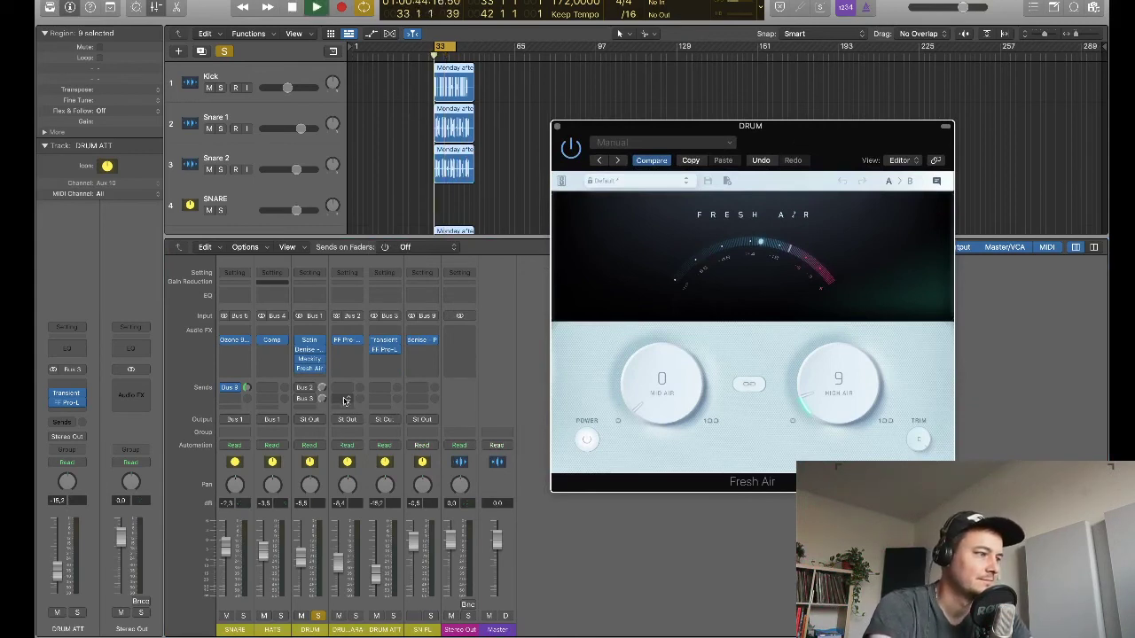
pyautogui.click(300, 373)
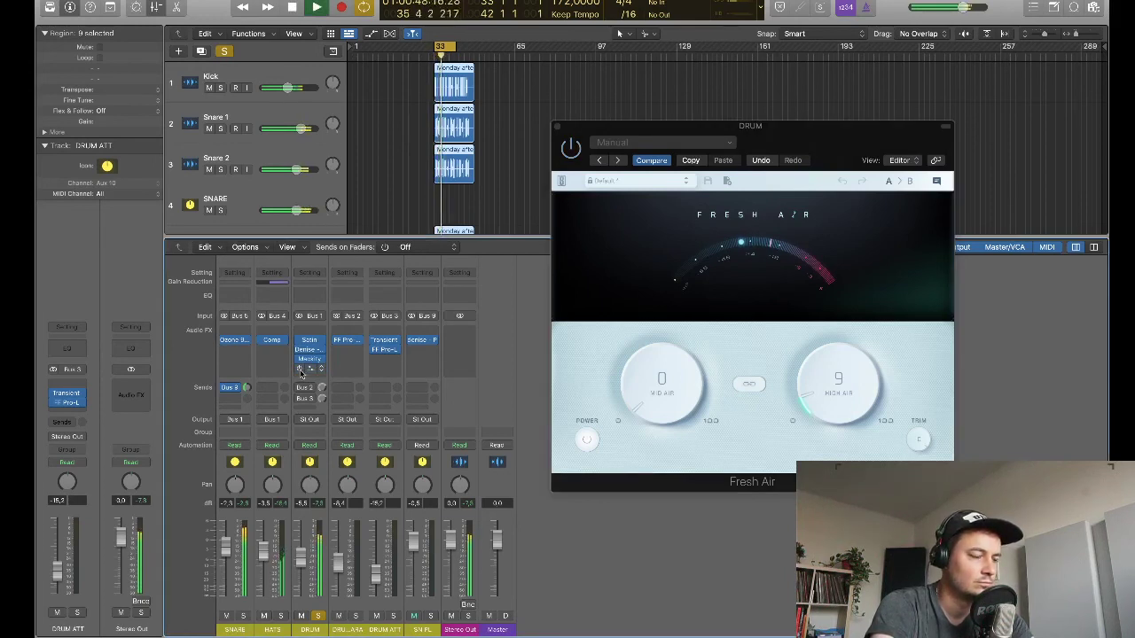
pyautogui.click(826, 390)
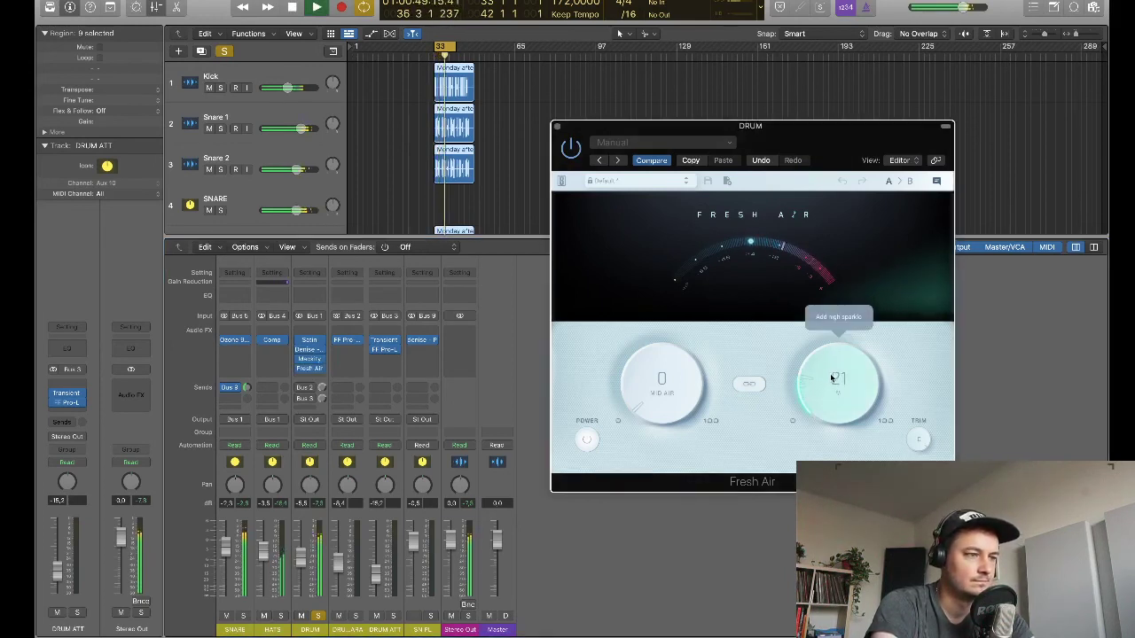
pyautogui.moveTo(830, 378)
pyautogui.mouseDown()
pyautogui.moveTo(838, 326)
pyautogui.moveTo(824, 387)
pyautogui.mouseUp()
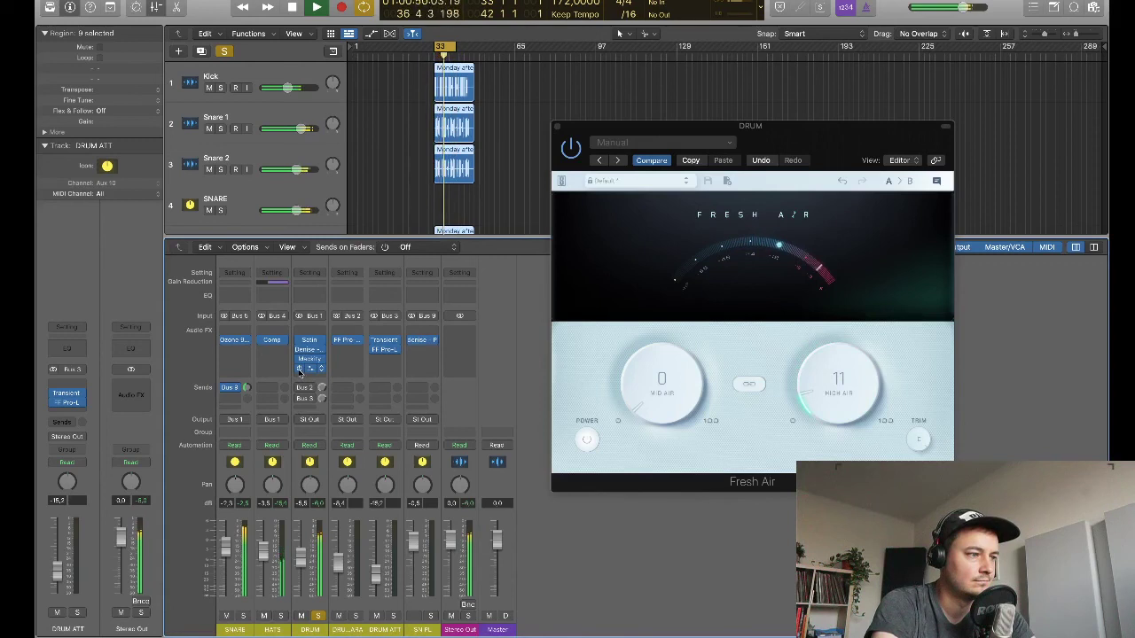
pyautogui.press('space')
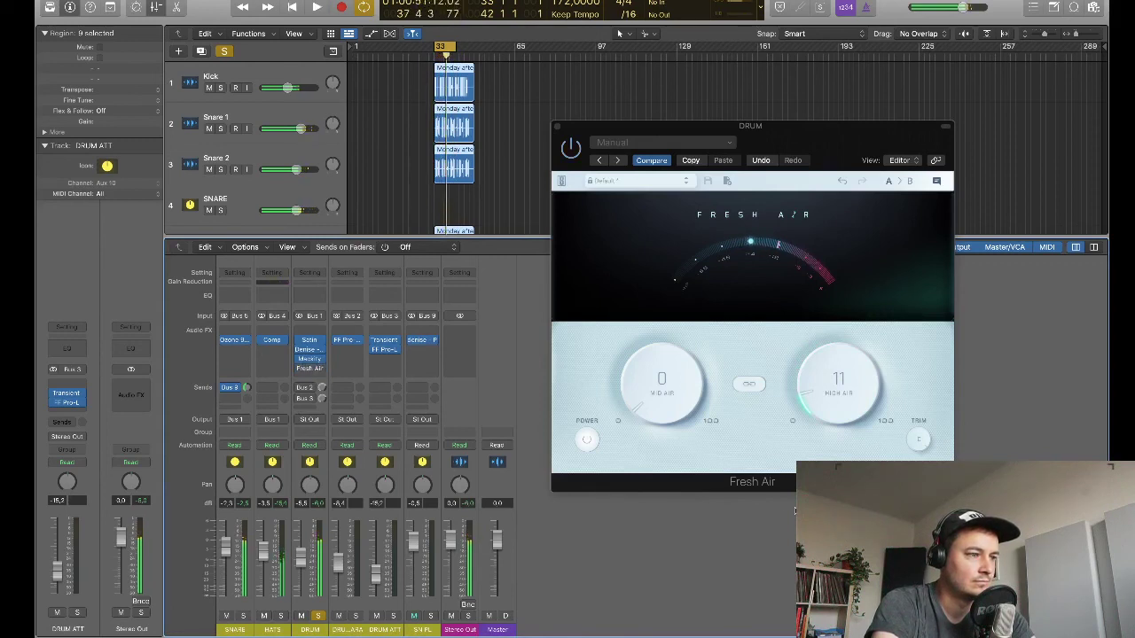